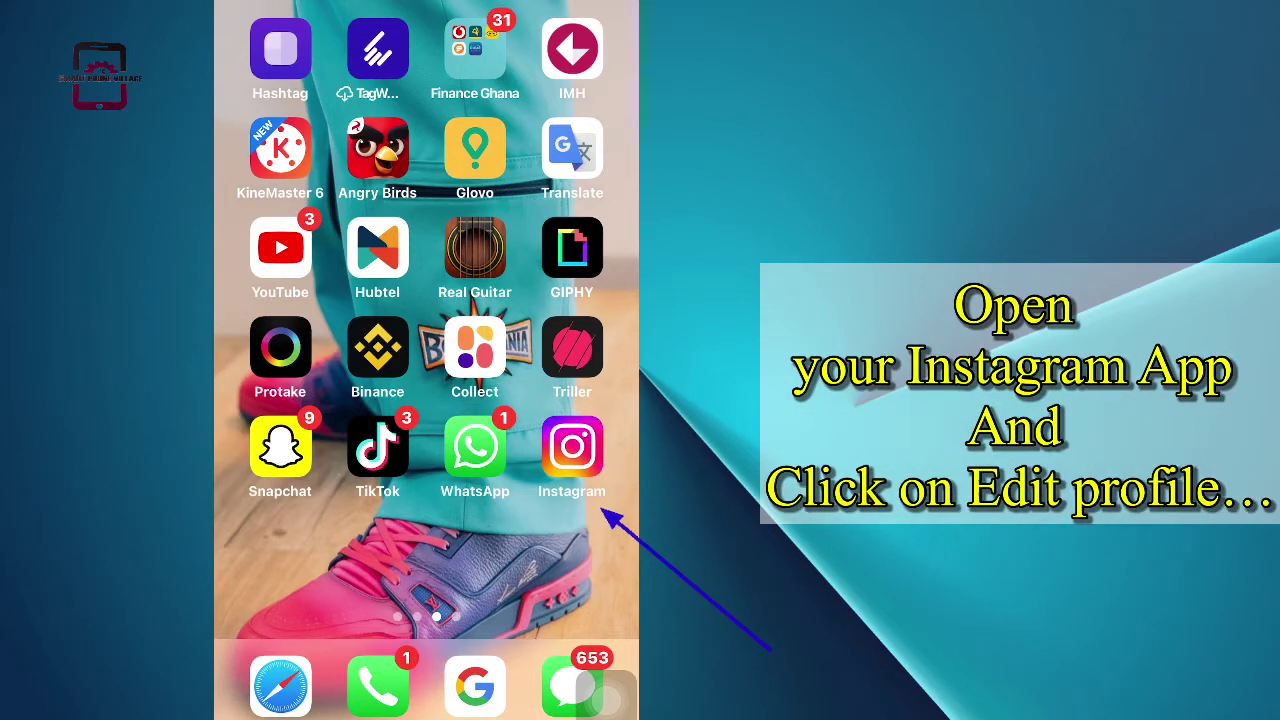
In Instagram, open Edit Profile and the username editor for smartphone_village.
{"action": "left_click", "coordinate": [571, 447]}
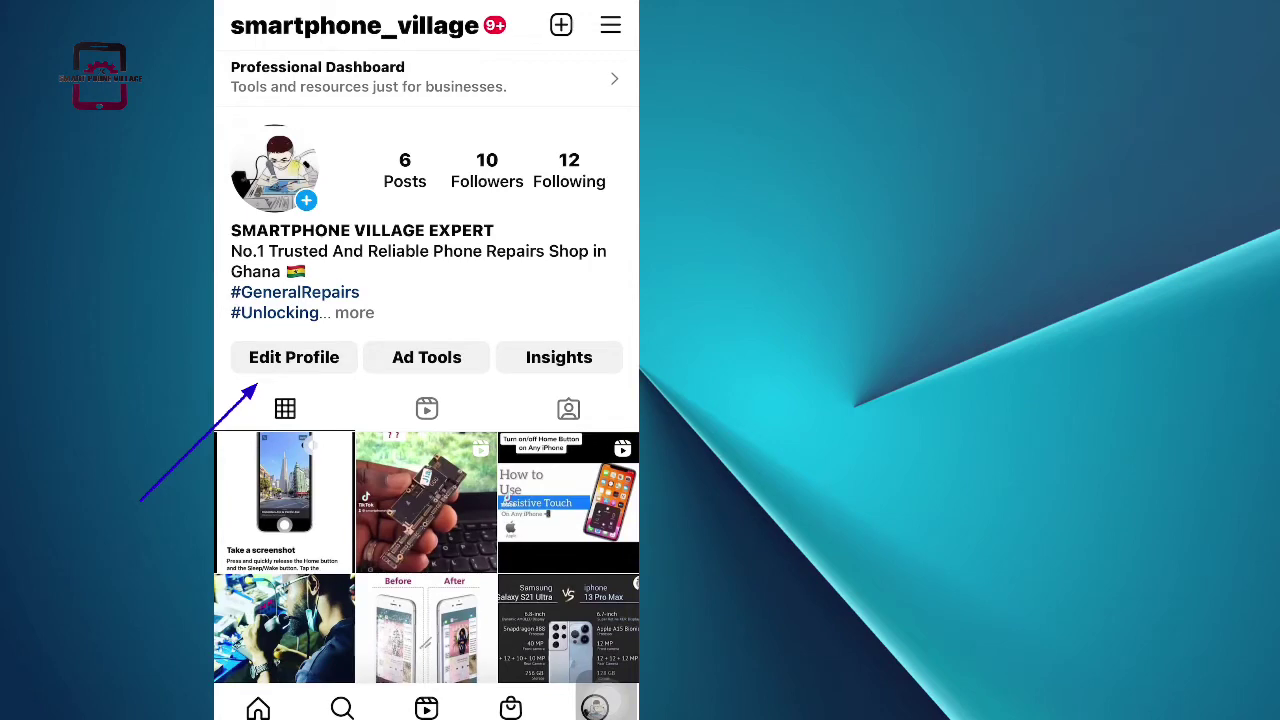
{"action": "left_click", "coordinate": [294, 357]}
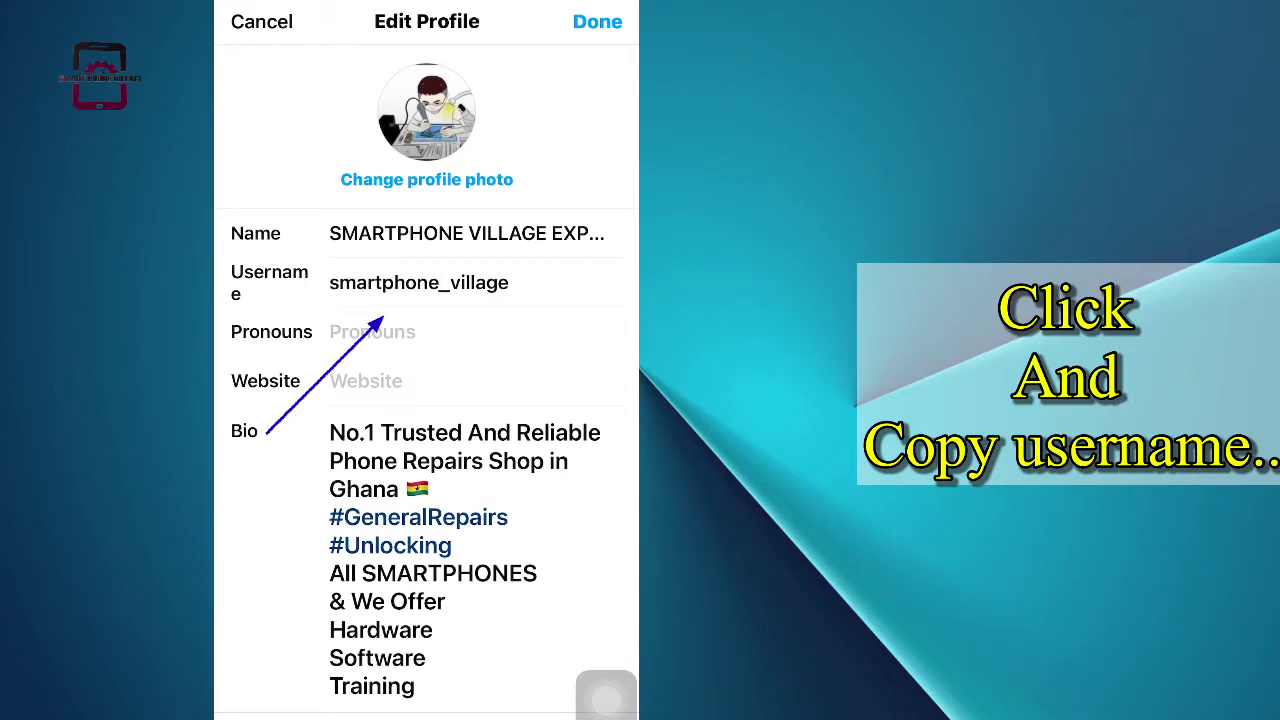
{"action": "left_click", "coordinate": [418, 282]}
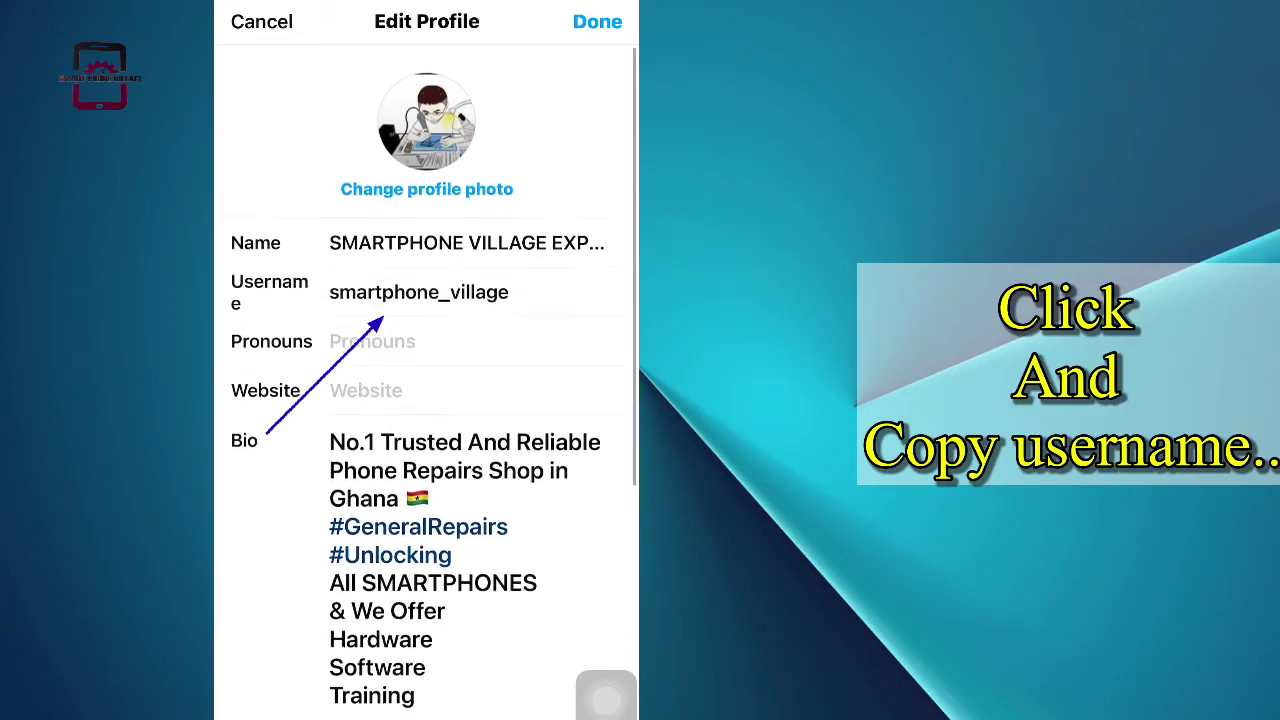
Copy the username smartphone_village in the username editor and return to Edit Profile.
{"action": "left_click", "coordinate": [418, 282]}
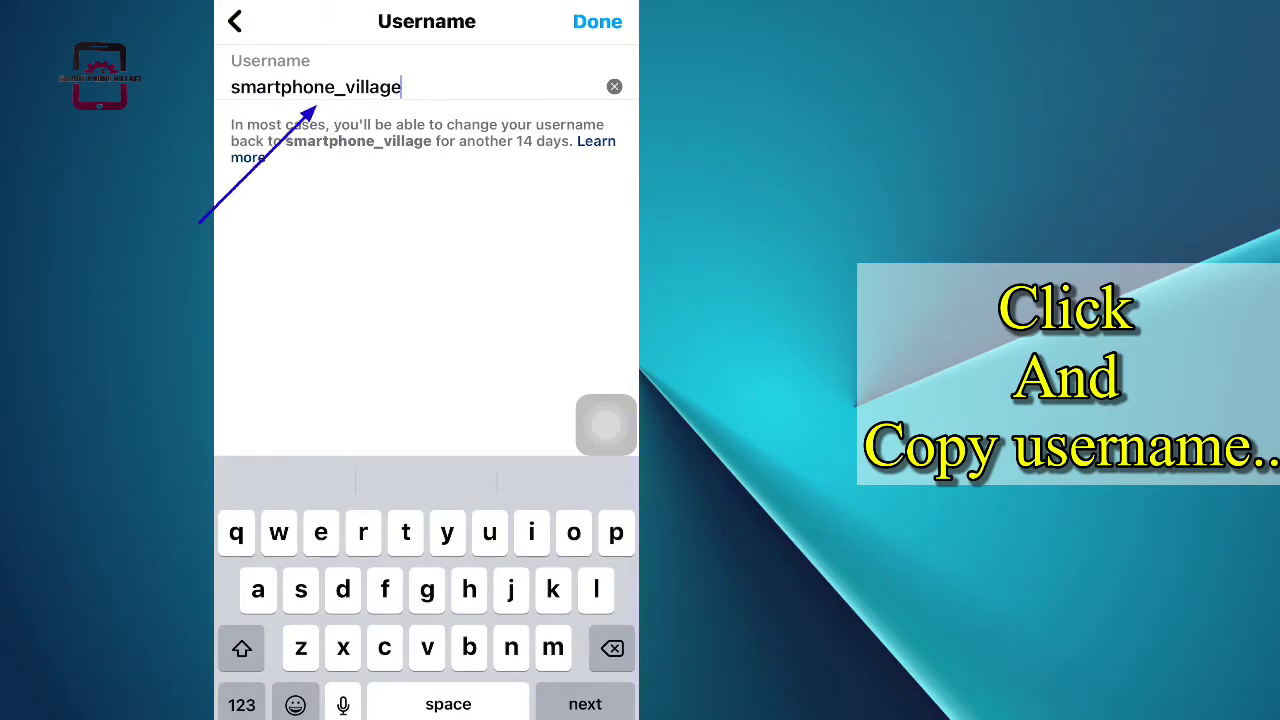
{"action": "double_click", "coordinate": [345, 87]}
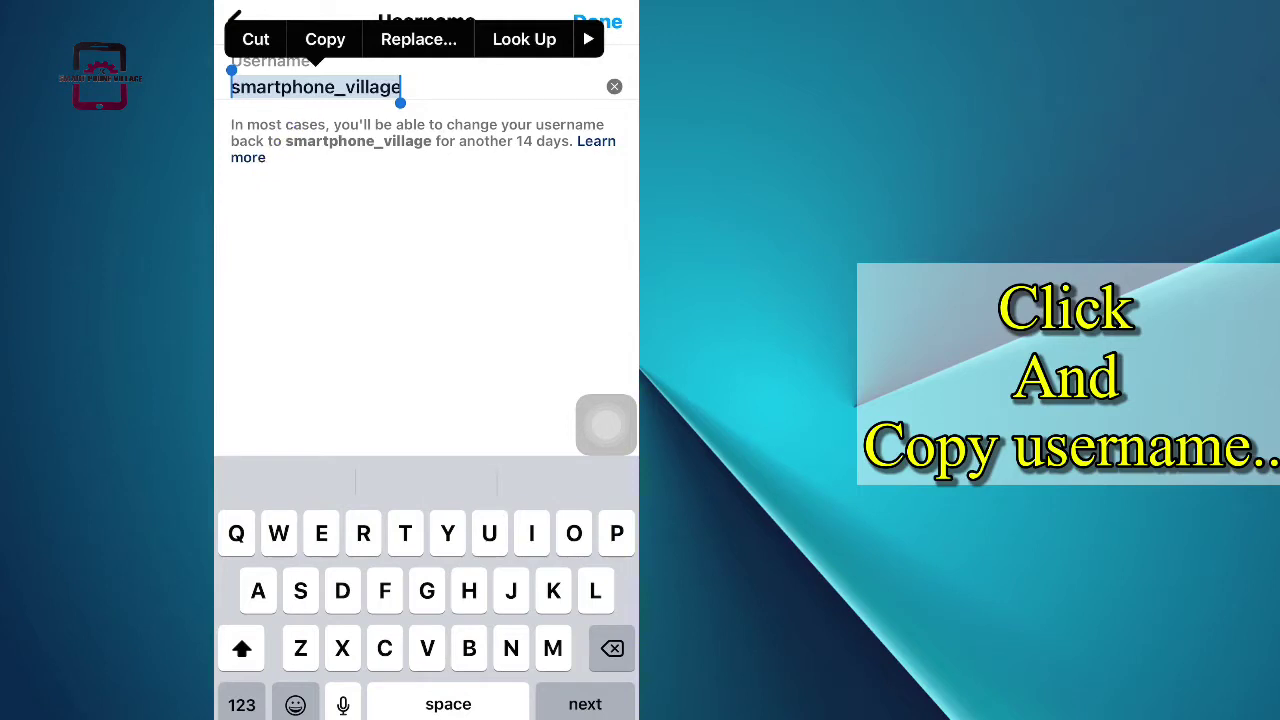
{"action": "left_click", "coordinate": [325, 39]}
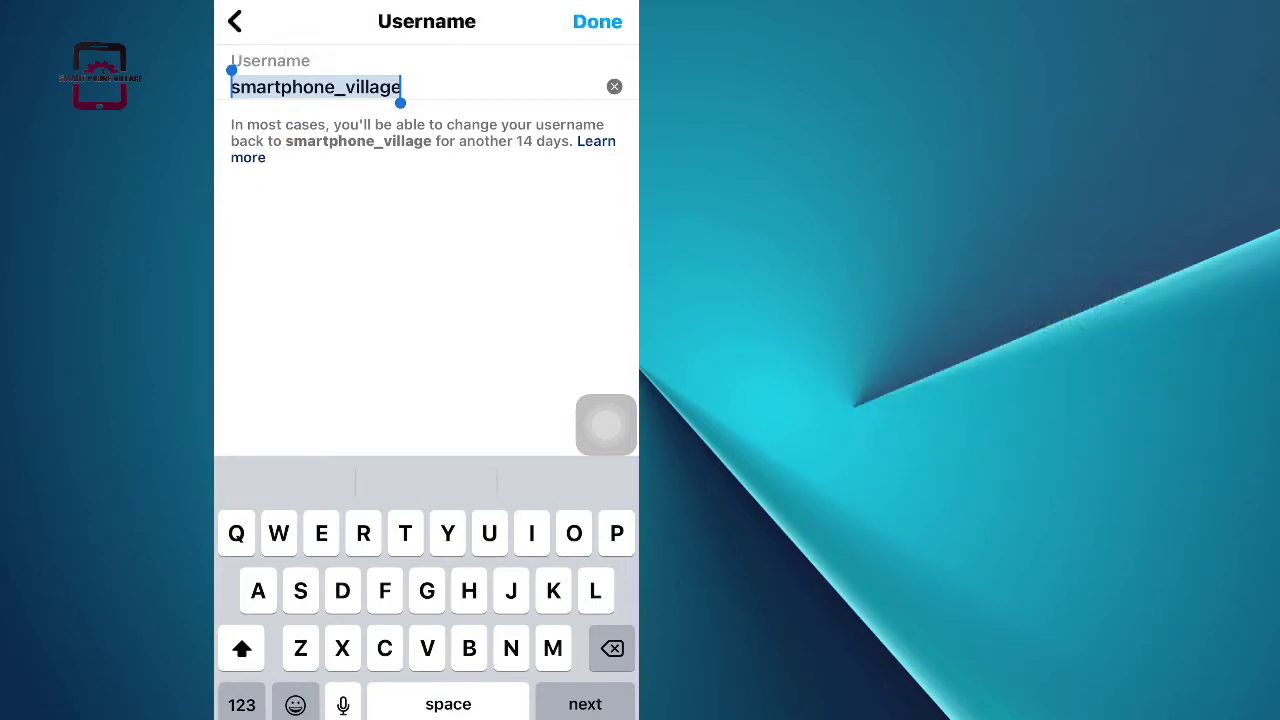
{"action": "left_click", "coordinate": [315, 87]}
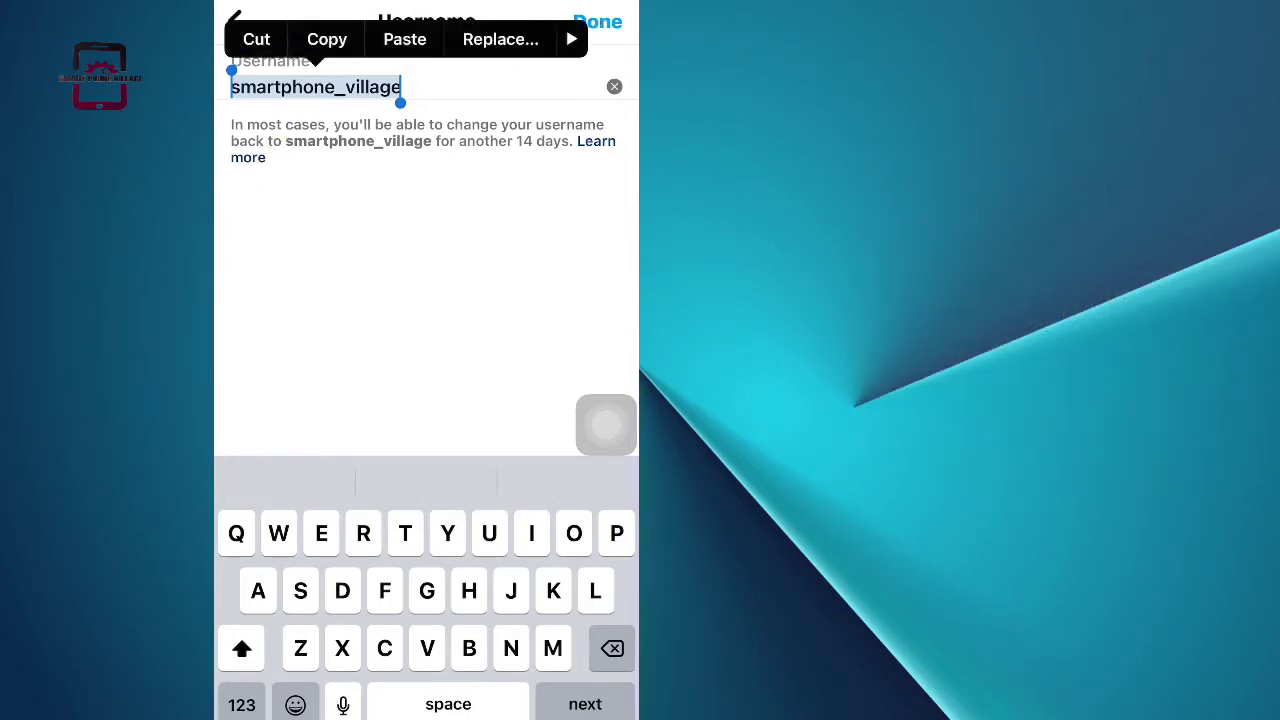
{"action": "left_click", "coordinate": [327, 39]}
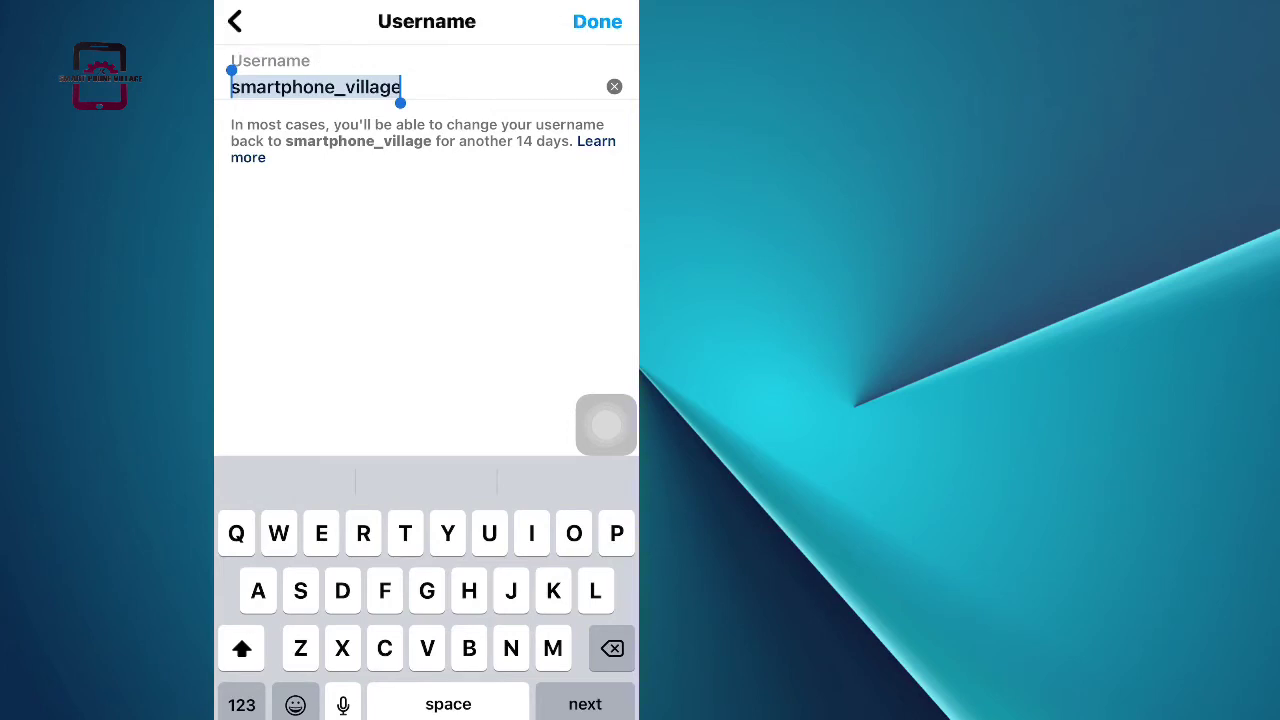
{"action": "left_click", "coordinate": [597, 21]}
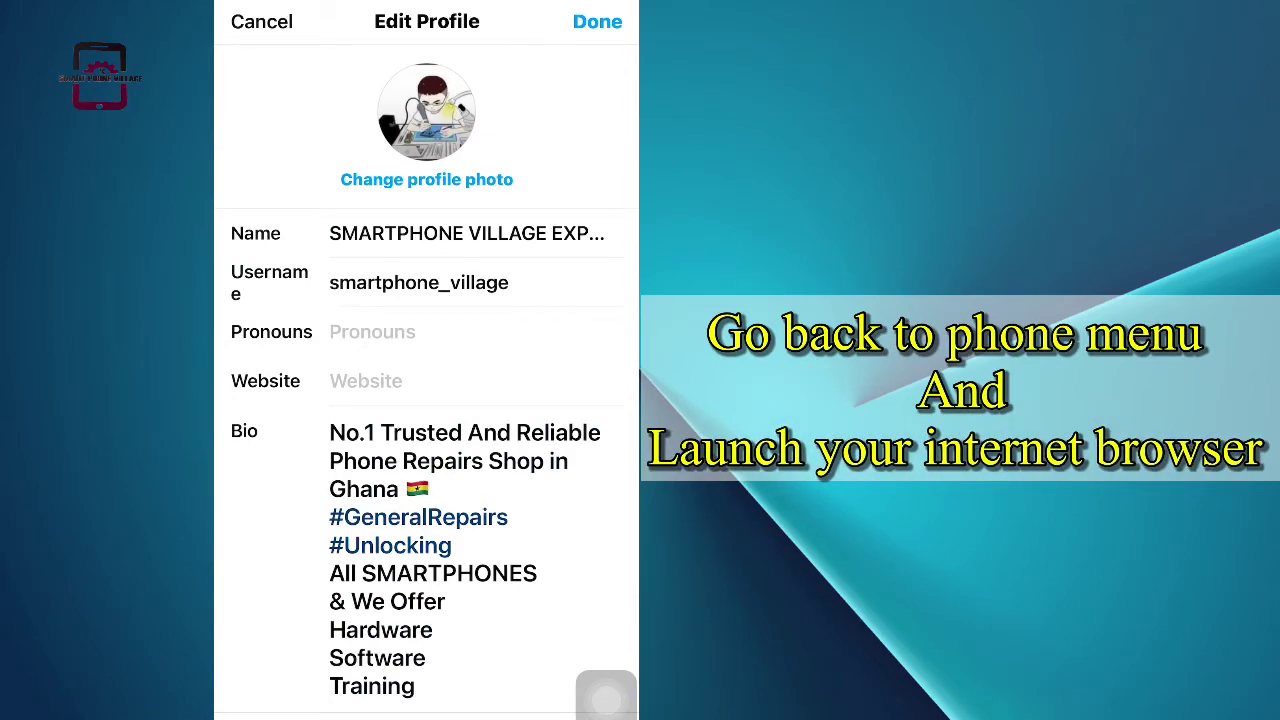
{"action": "left_click", "coordinate": [597, 21]}
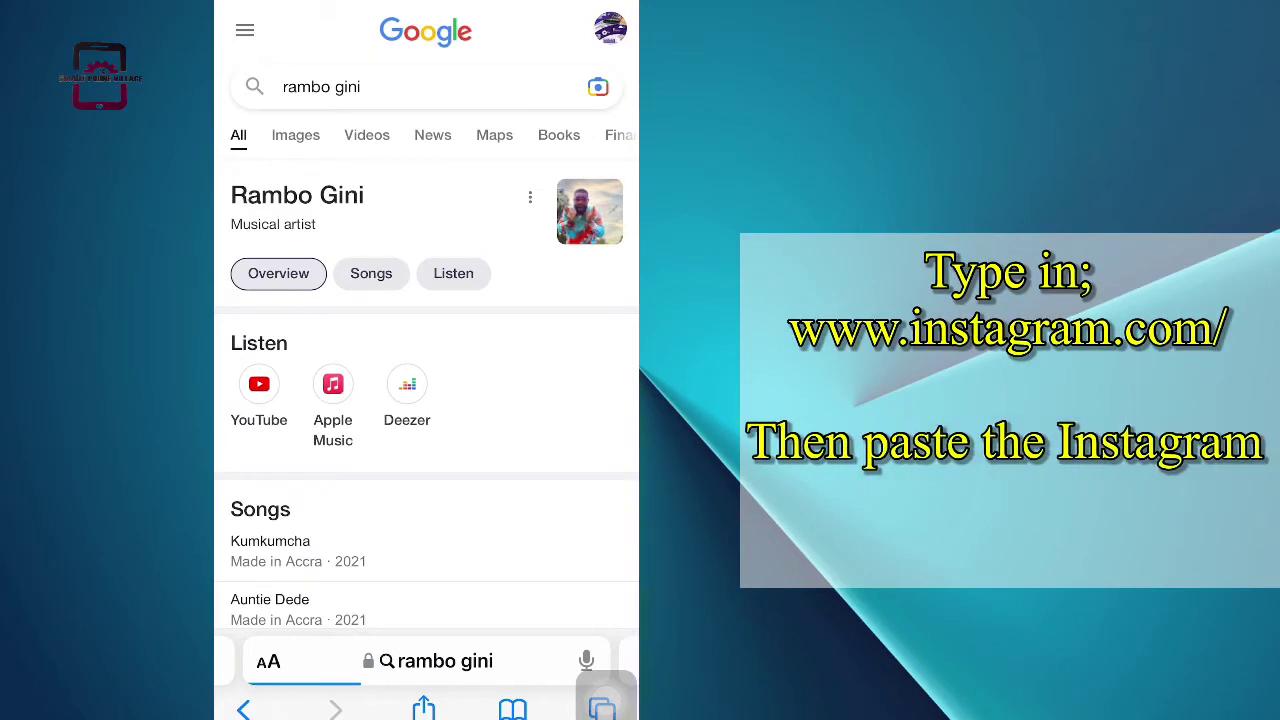
{"action": "left_click", "coordinate": [445, 661]}
{"action": "key", "text": "BackSpace"}
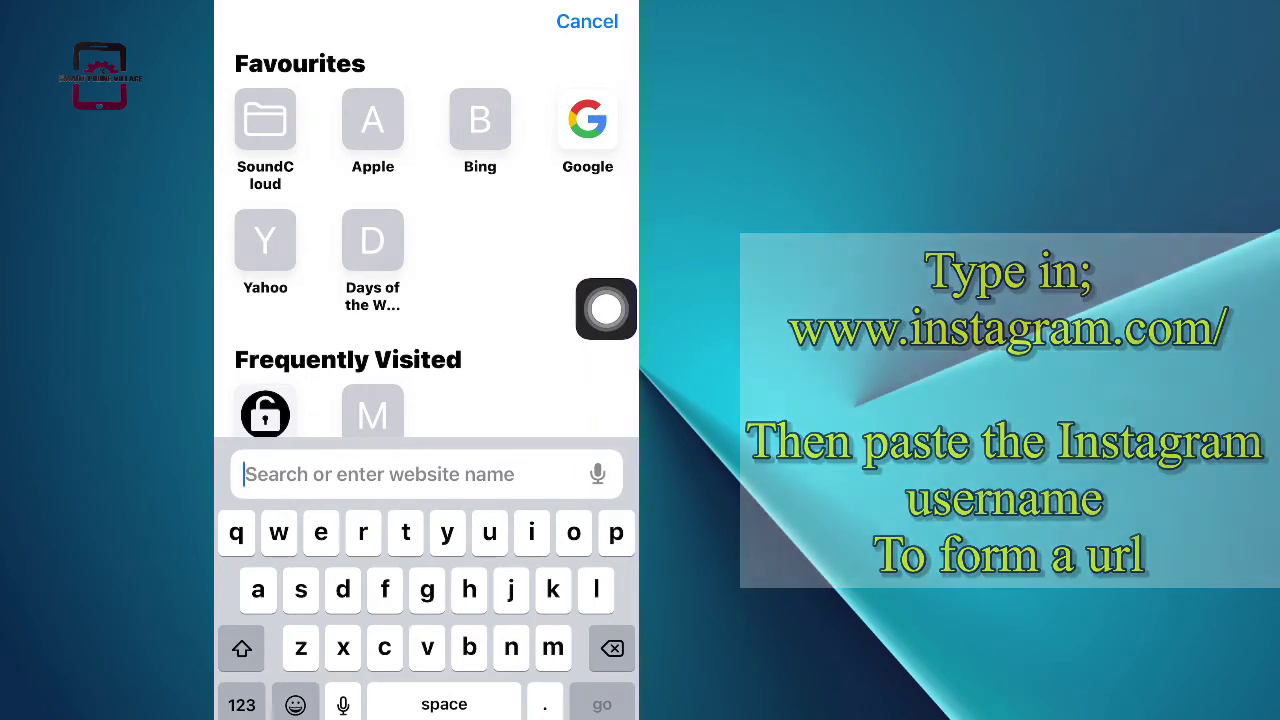
{"action": "type", "text": "www"}
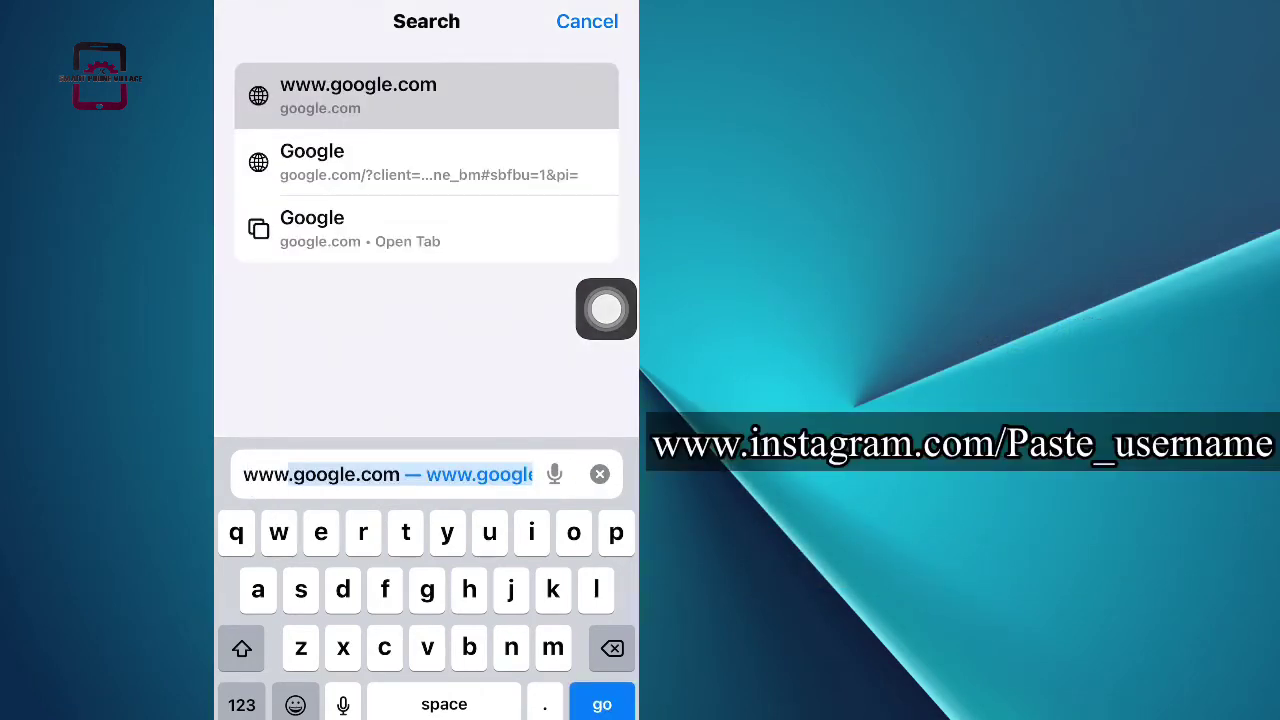
{"action": "type", "text": ".i"}
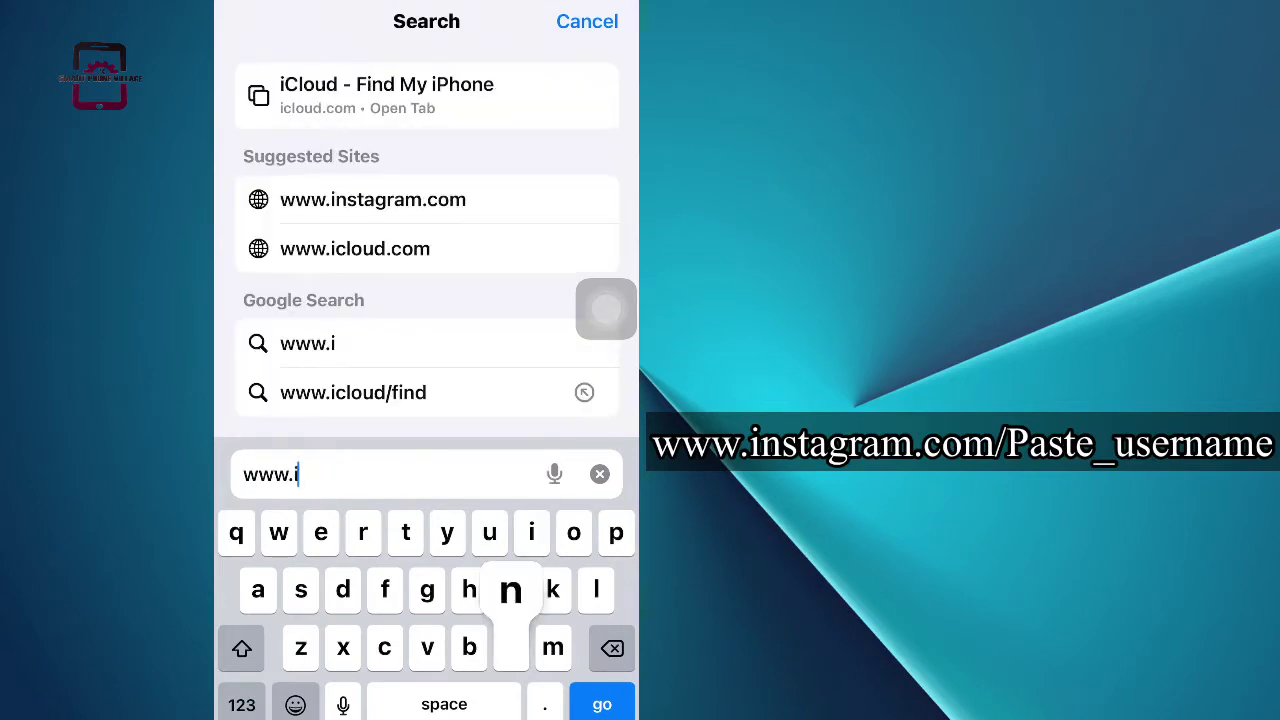
{"action": "type", "text": "nstag"}
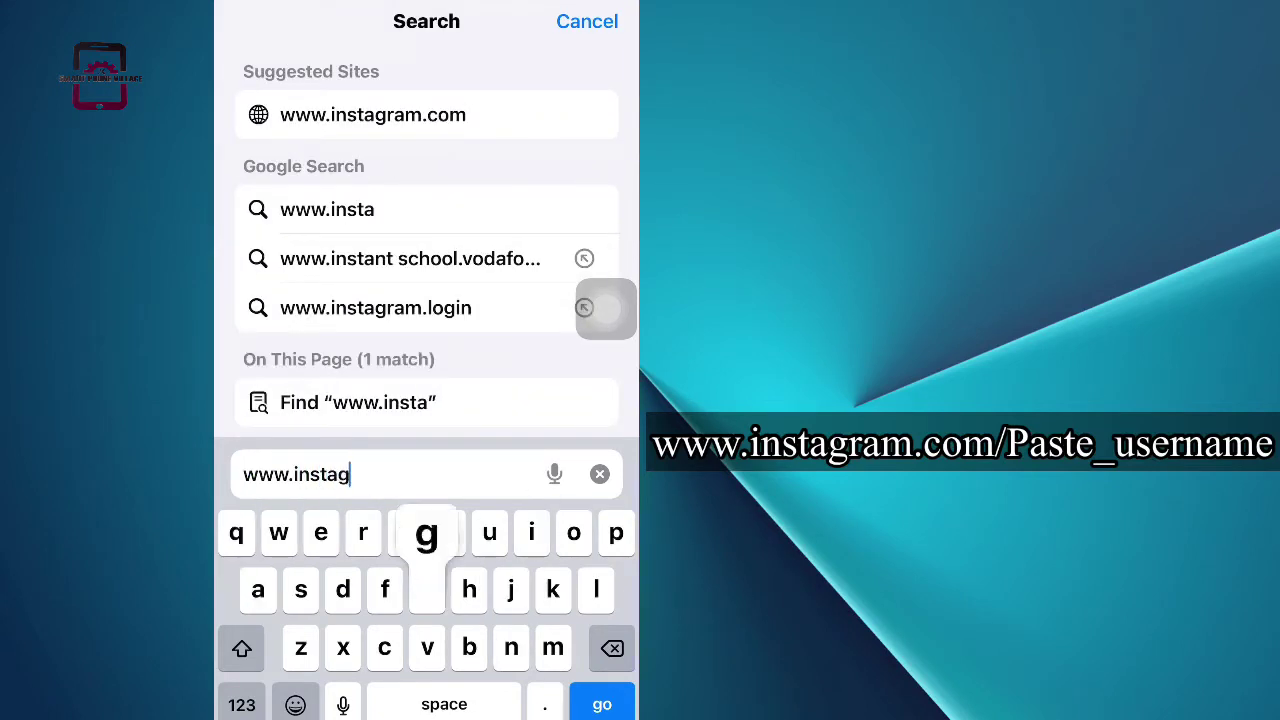
{"action": "type", "text": "ram"}
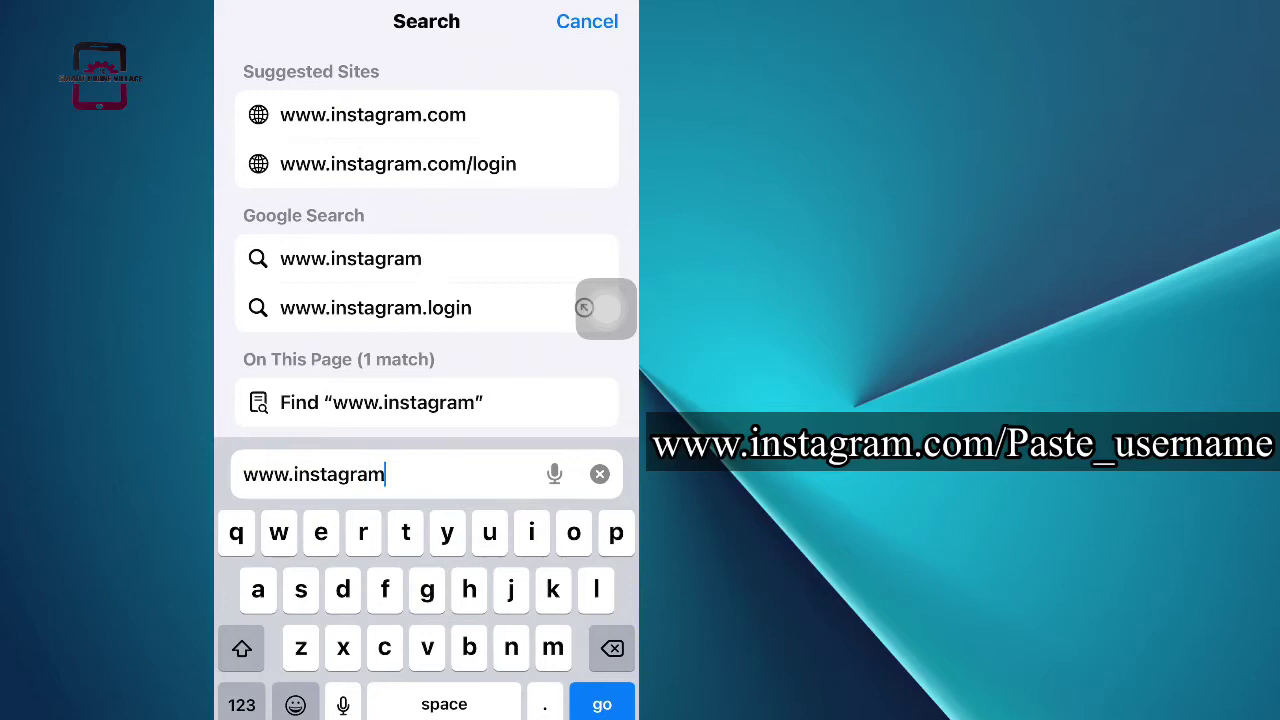
{"action": "type", "text": ".com"}
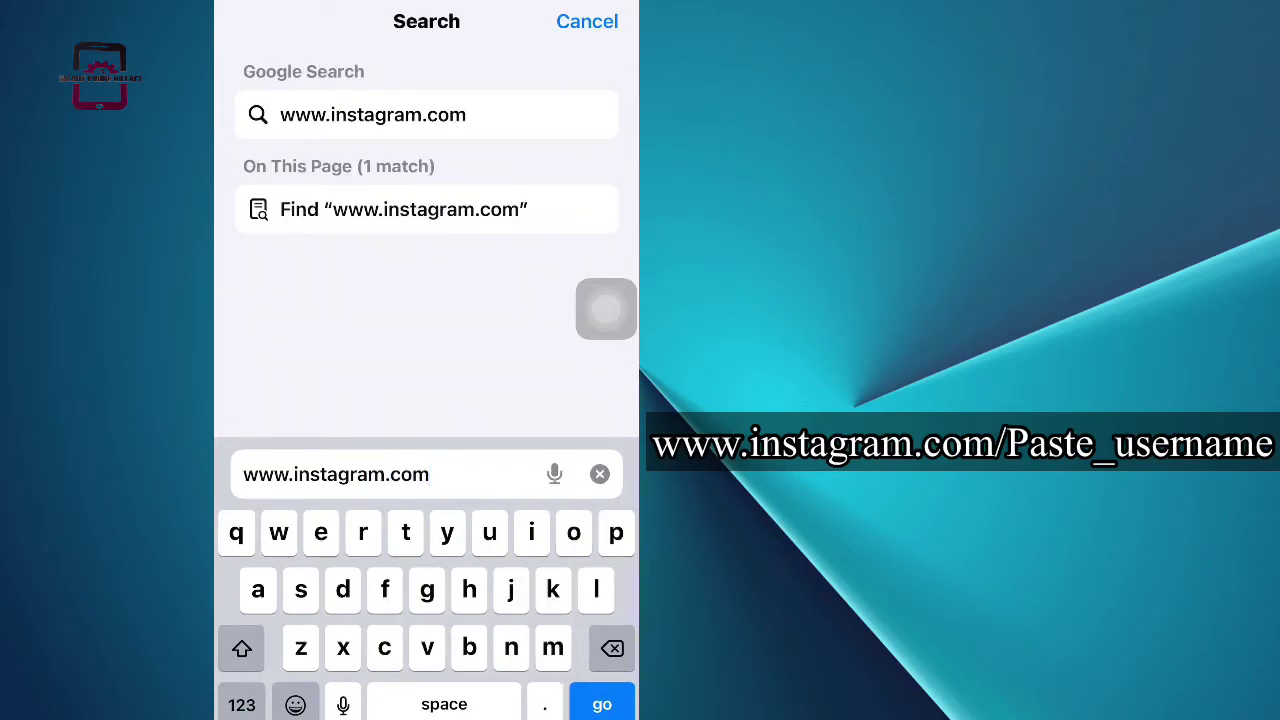
{"action": "left_click", "coordinate": [241, 704]}
{"action": "type", "text": "/"}
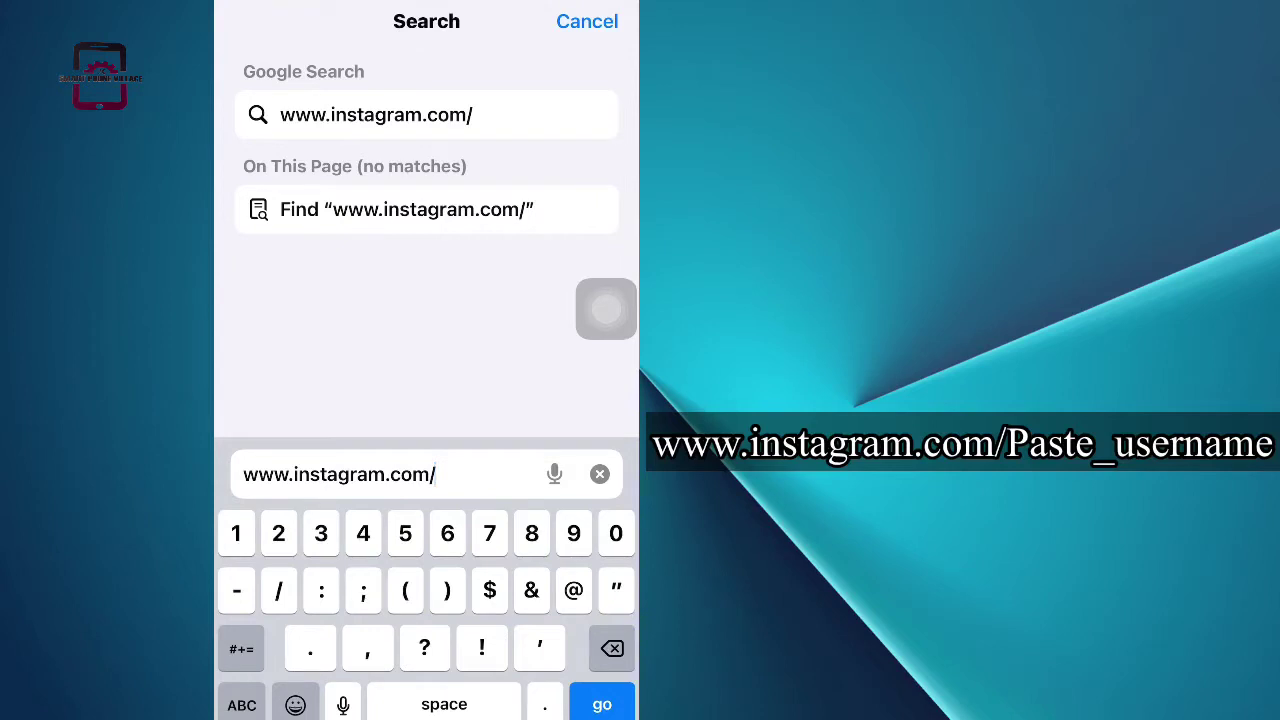
{"action": "left_click", "coordinate": [486, 474]}
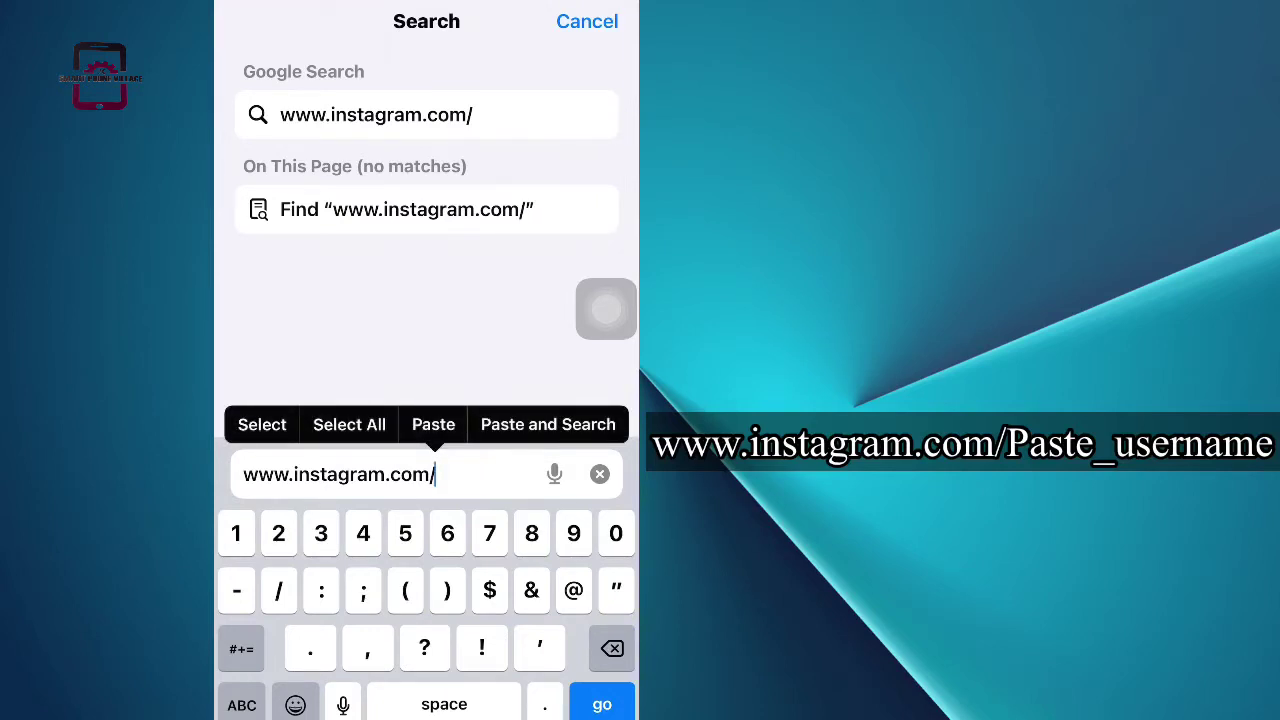
{"action": "left_click", "coordinate": [433, 424]}
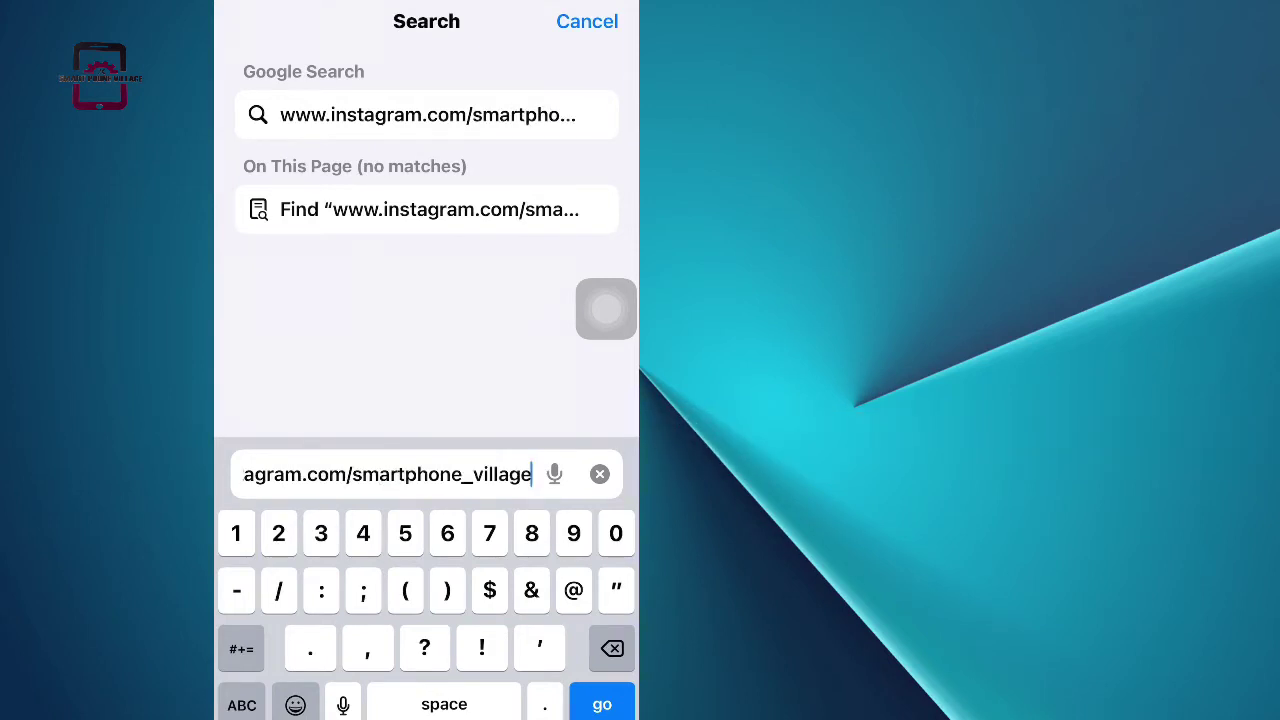
{"action": "left_click", "coordinate": [602, 704]}
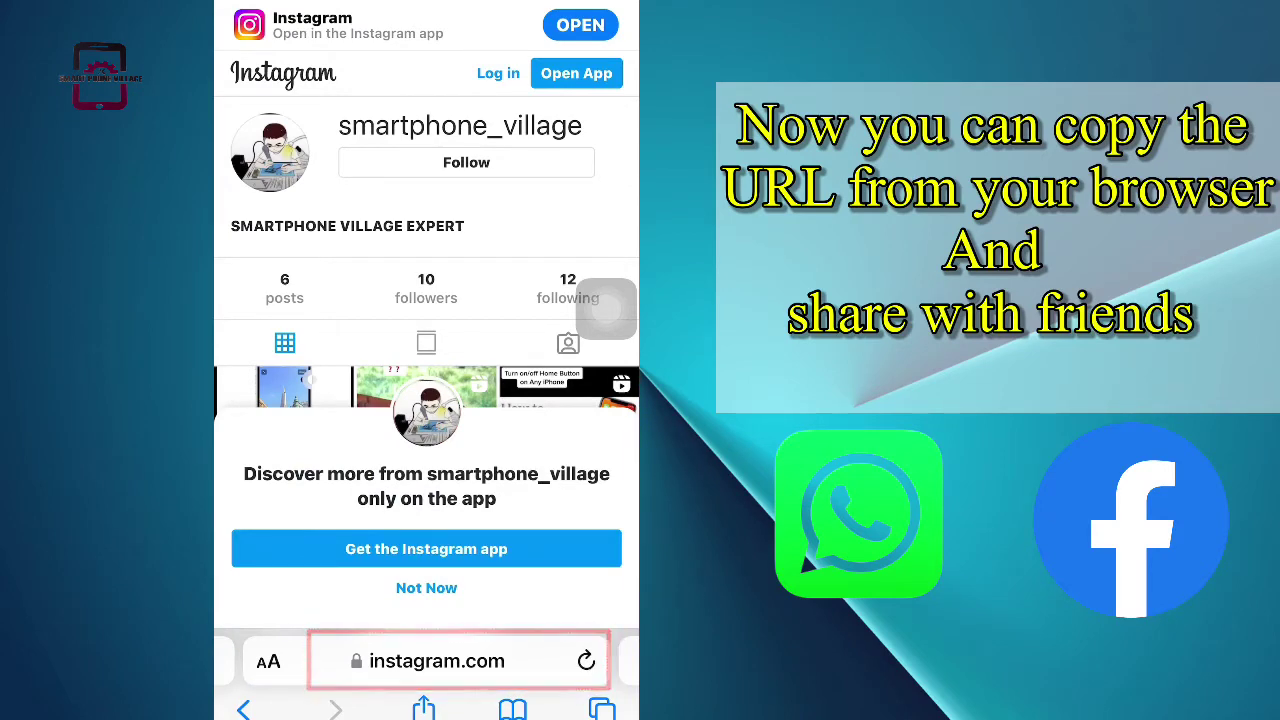
Dismiss the app prompt, copy the instagram.com/smartphone_village URL, and return to the Home Screen.
{"action": "left_click", "coordinate": [606, 308]}
{"action": "left_click", "coordinate": [437, 661]}
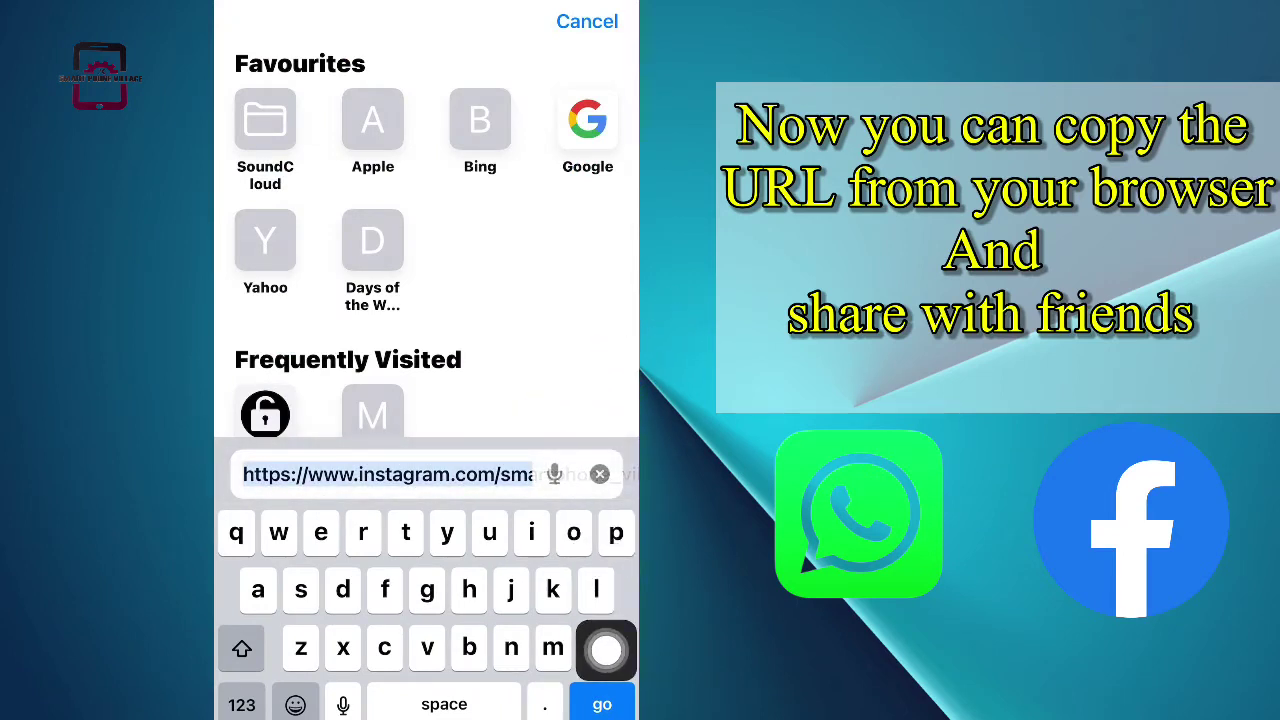
{"action": "left_click", "coordinate": [388, 474]}
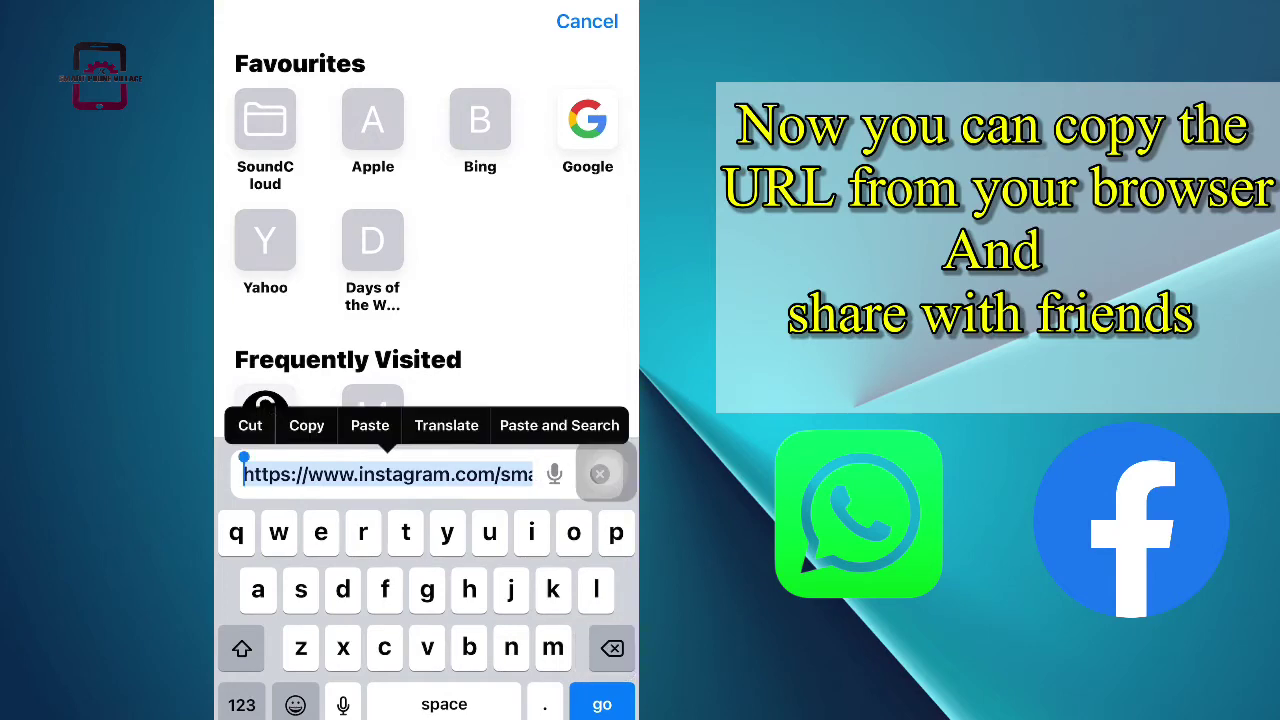
{"action": "left_click", "coordinate": [306, 425]}
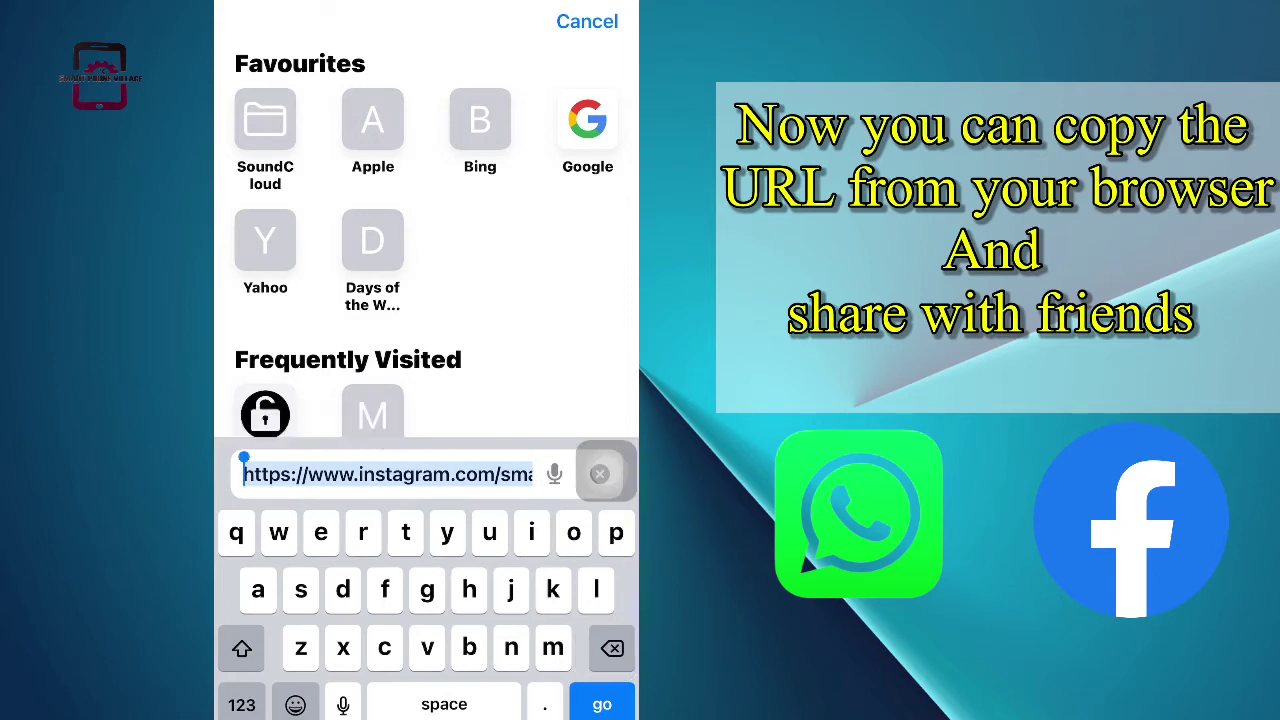
{"action": "left_click", "coordinate": [388, 474]}
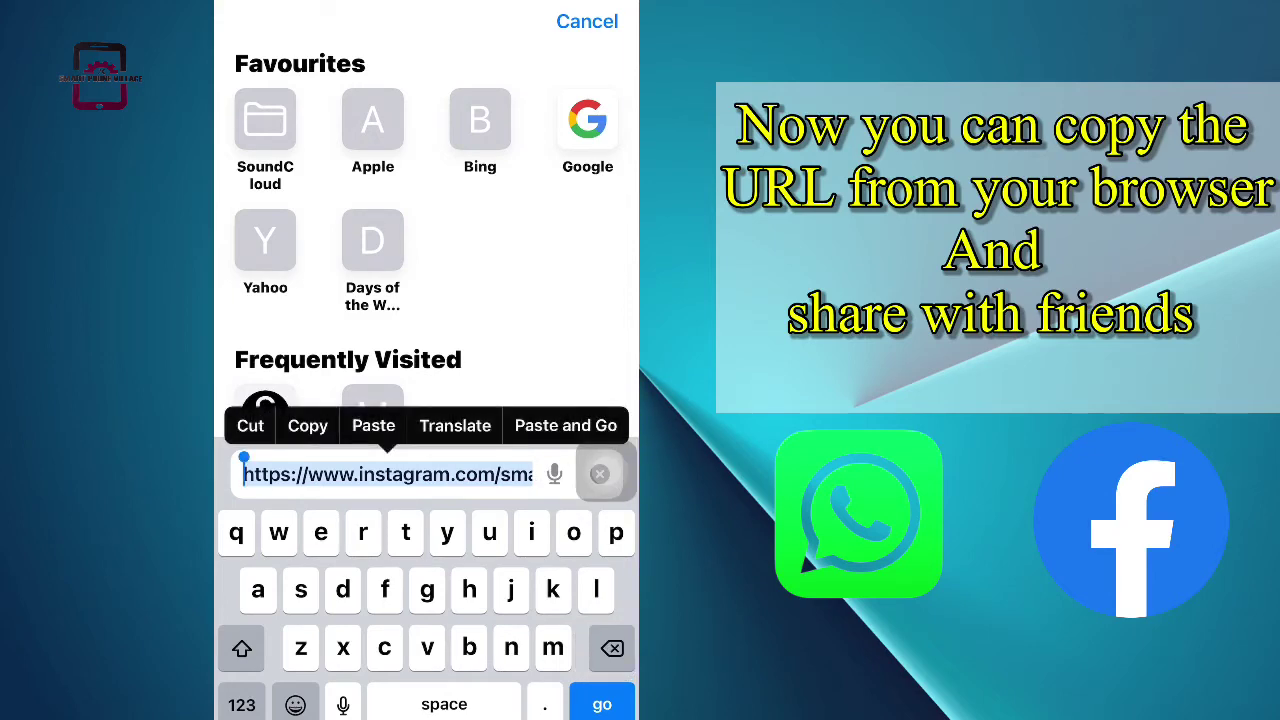
{"action": "left_click_drag", "start_coordinate": [426, 712], "coordinate": [426, 420]}
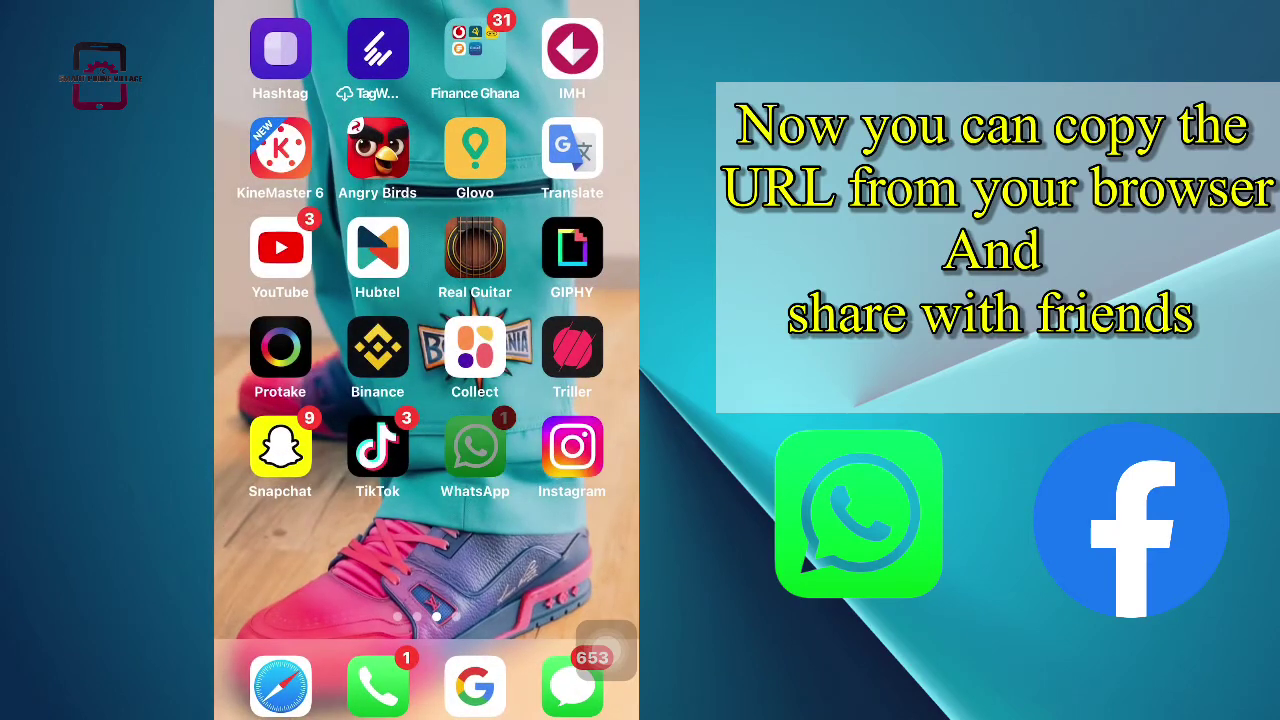
In the WhatsApp chat, send 'Please follow me on Instagram' with the pasted profile link, then go home.
{"action": "left_click", "coordinate": [475, 447]}
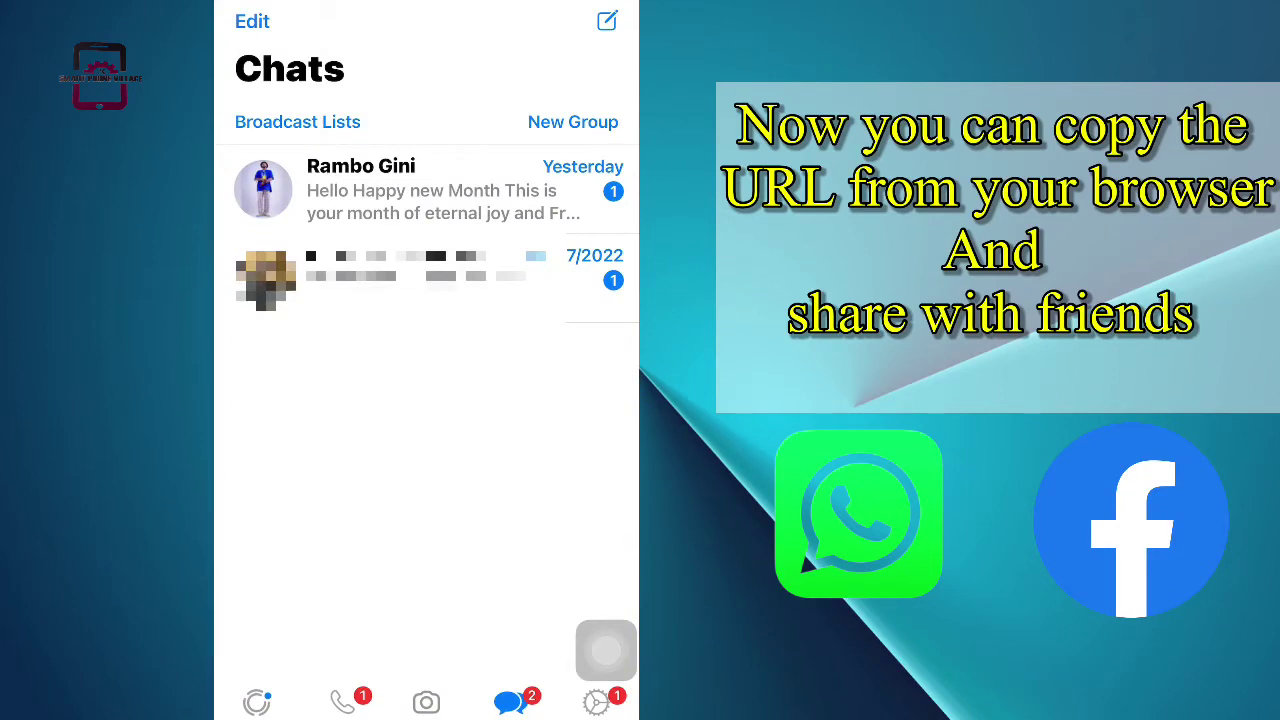
{"action": "left_click", "coordinate": [430, 190]}
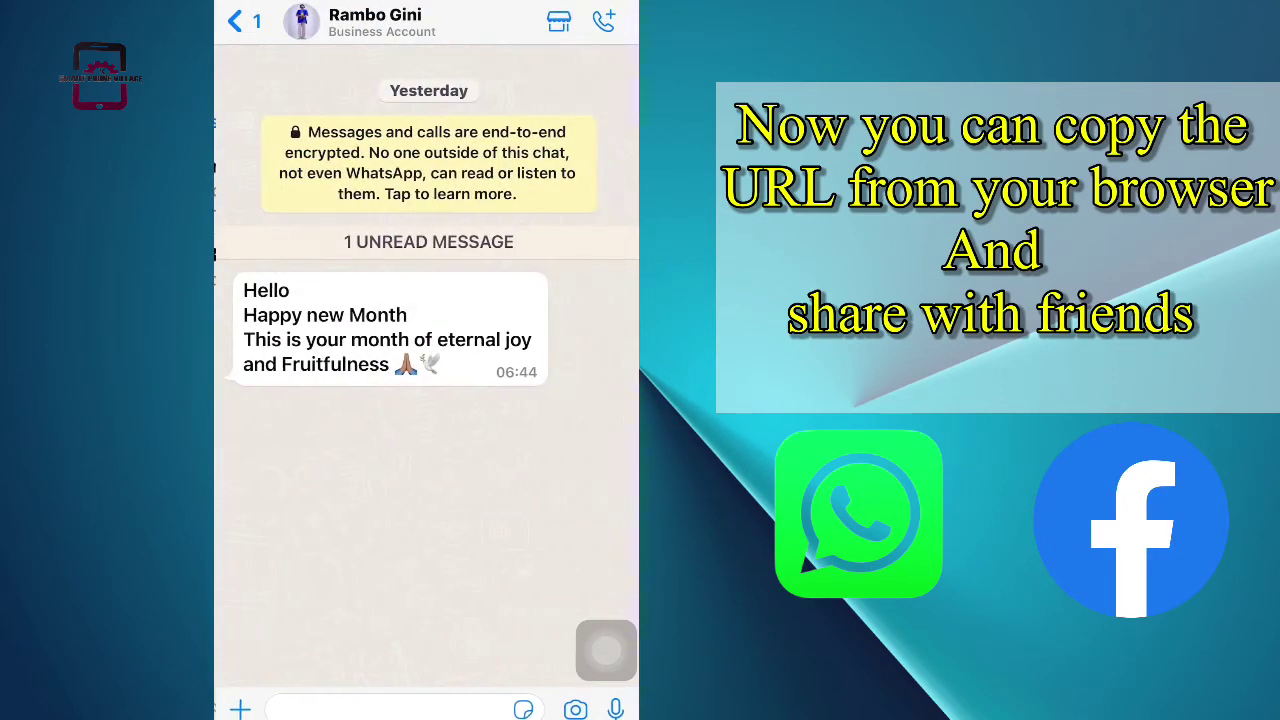
{"action": "left_click", "coordinate": [390, 709]}
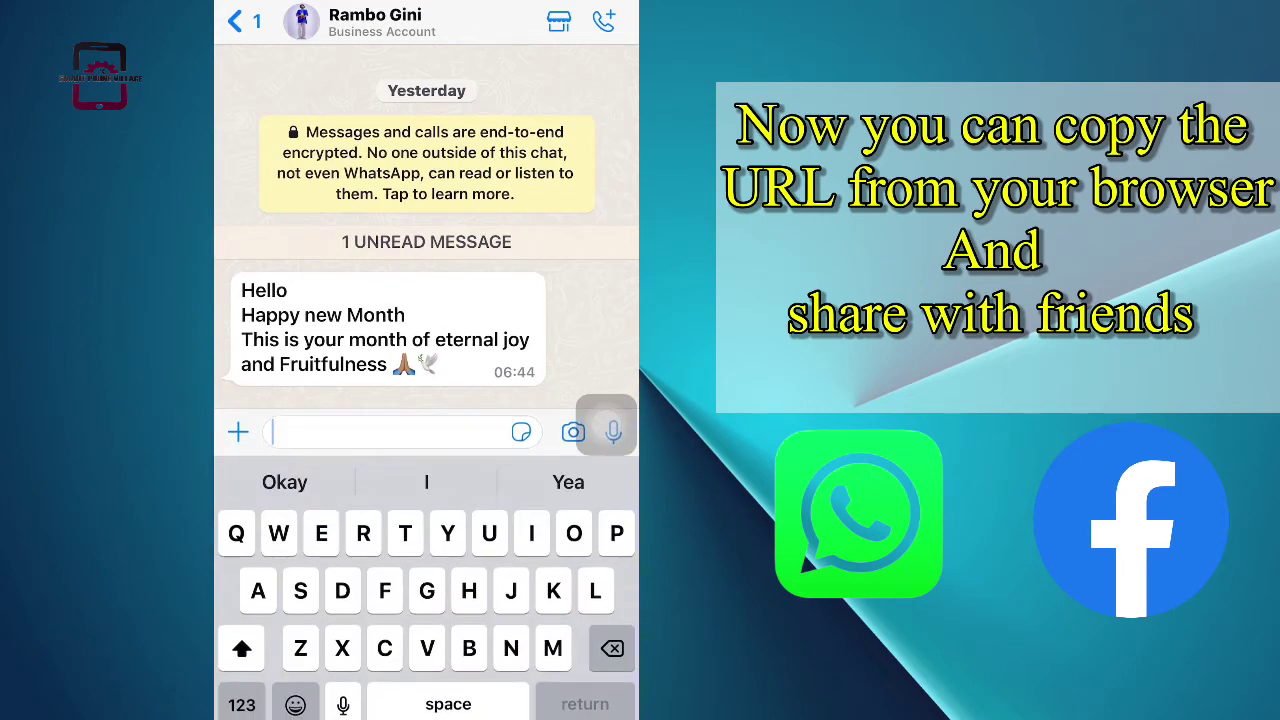
{"action": "left_click", "coordinate": [272, 432]}
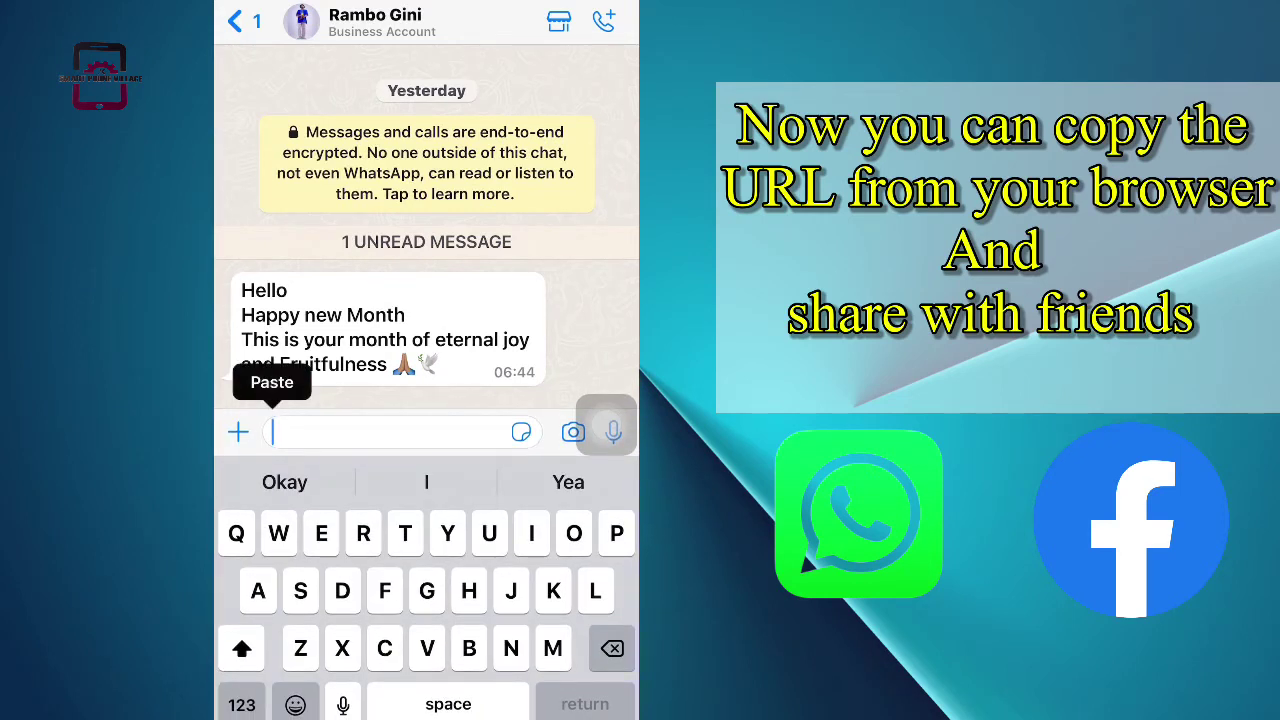
{"action": "type", "text": "Pl"}
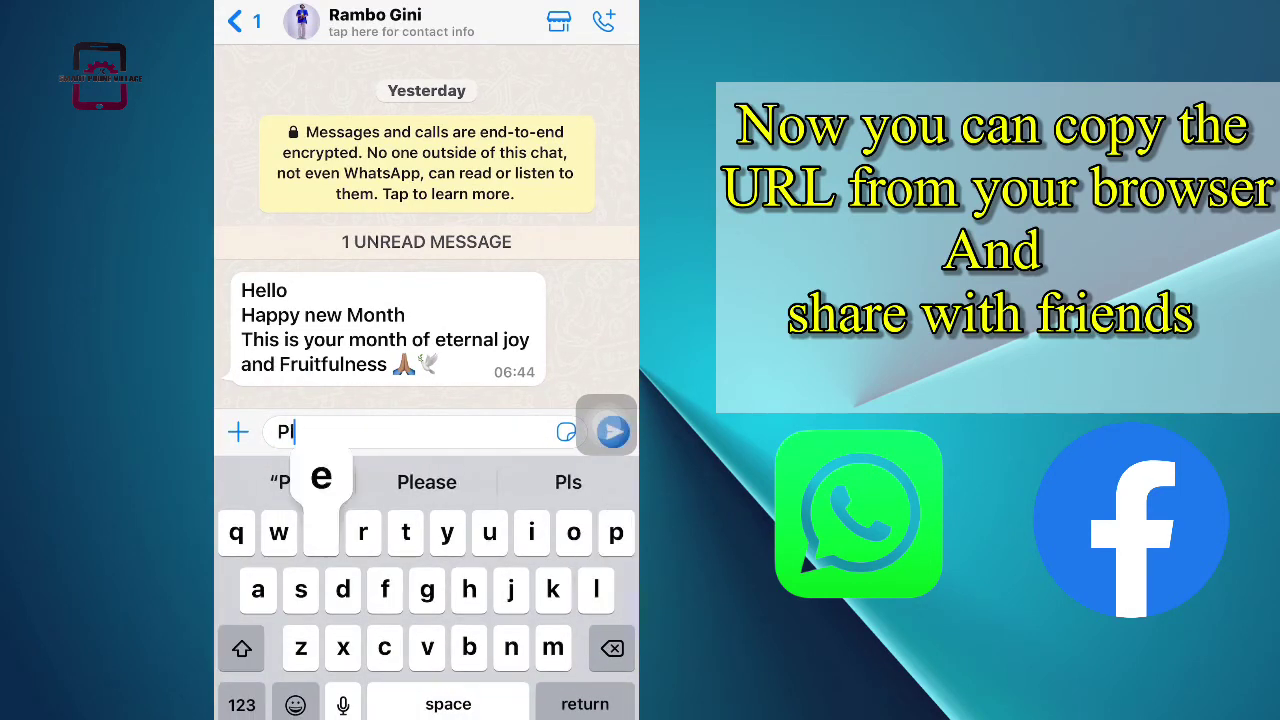
{"action": "type", "text": "ease fol"}
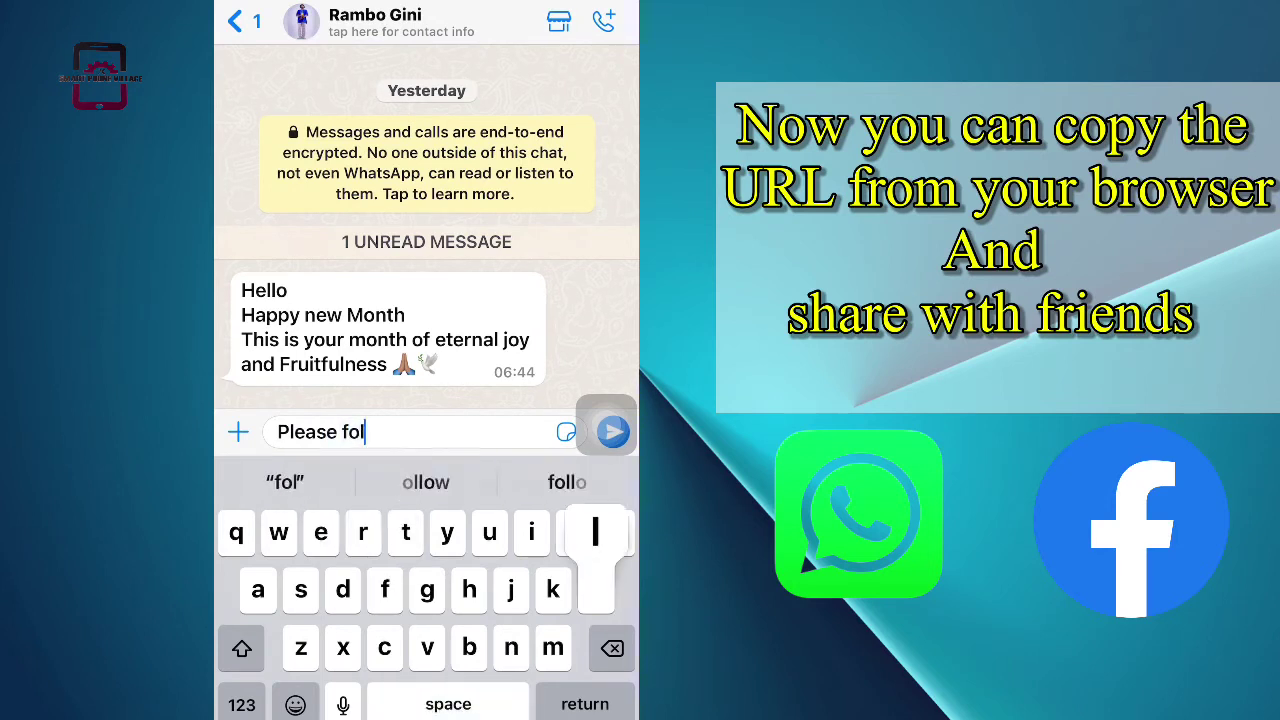
{"action": "type", "text": "low me "}
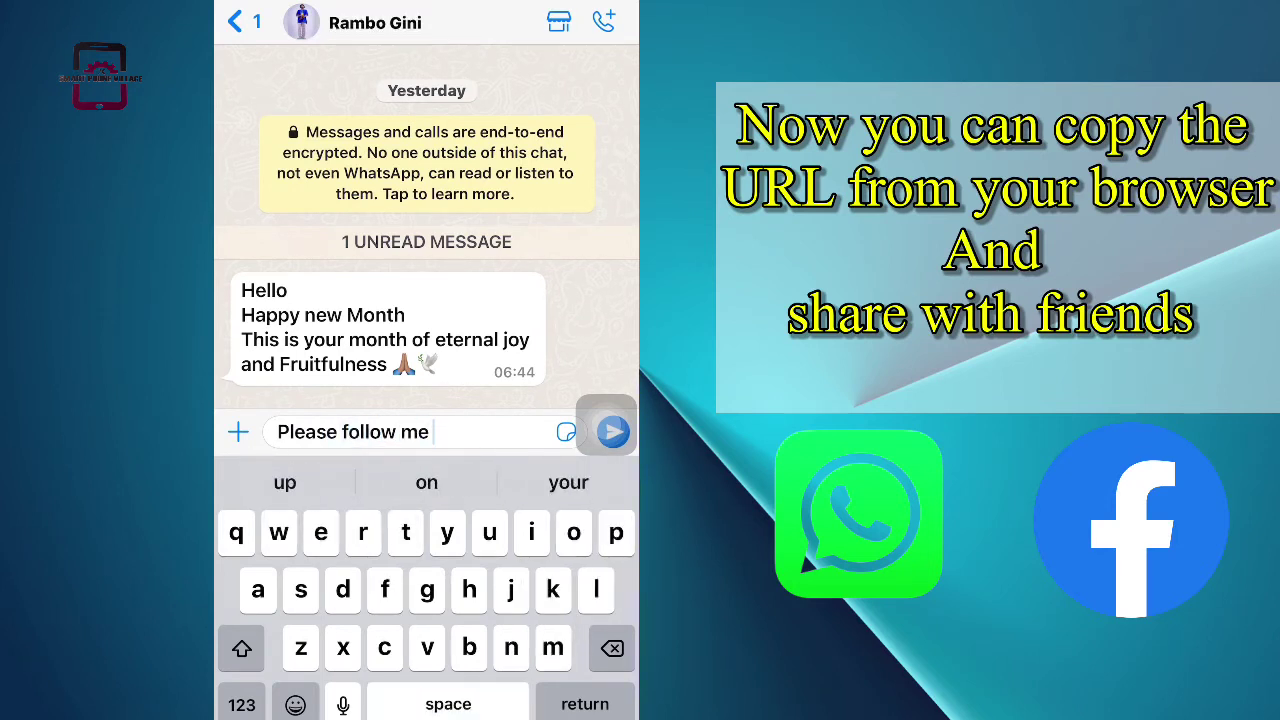
{"action": "type", "text": "on ins"}
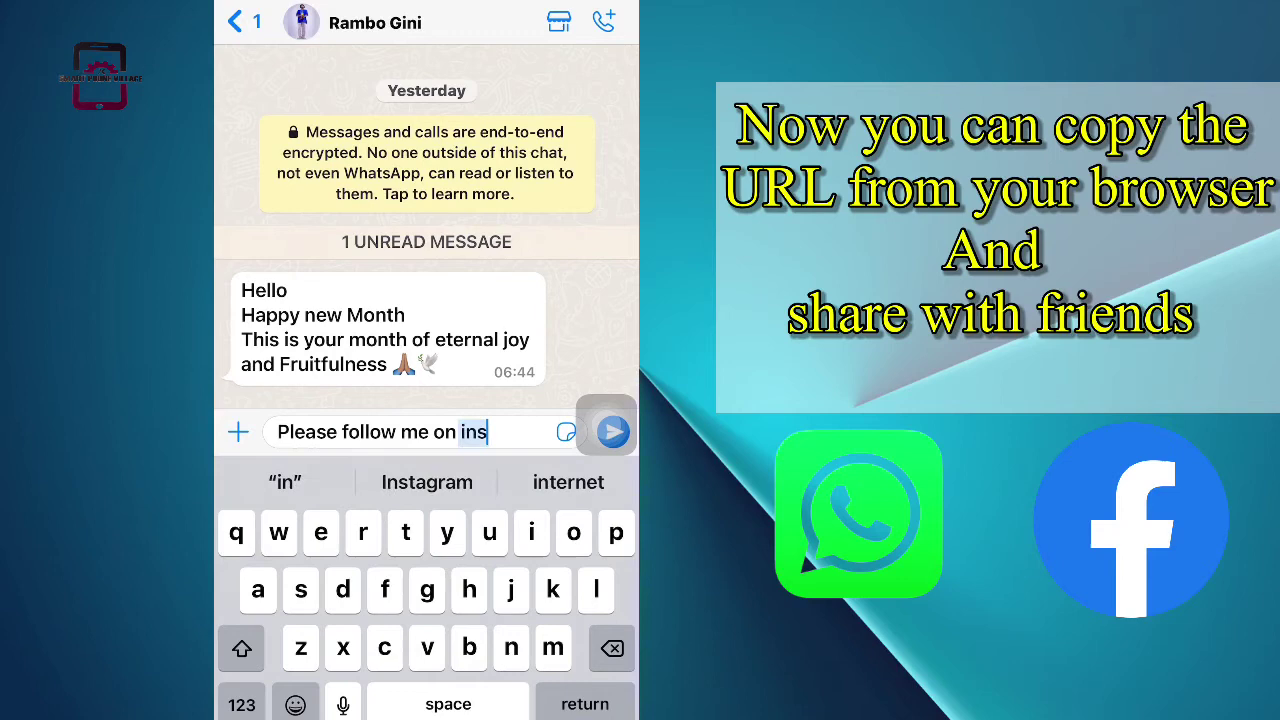
{"action": "left_click", "coordinate": [427, 482]}
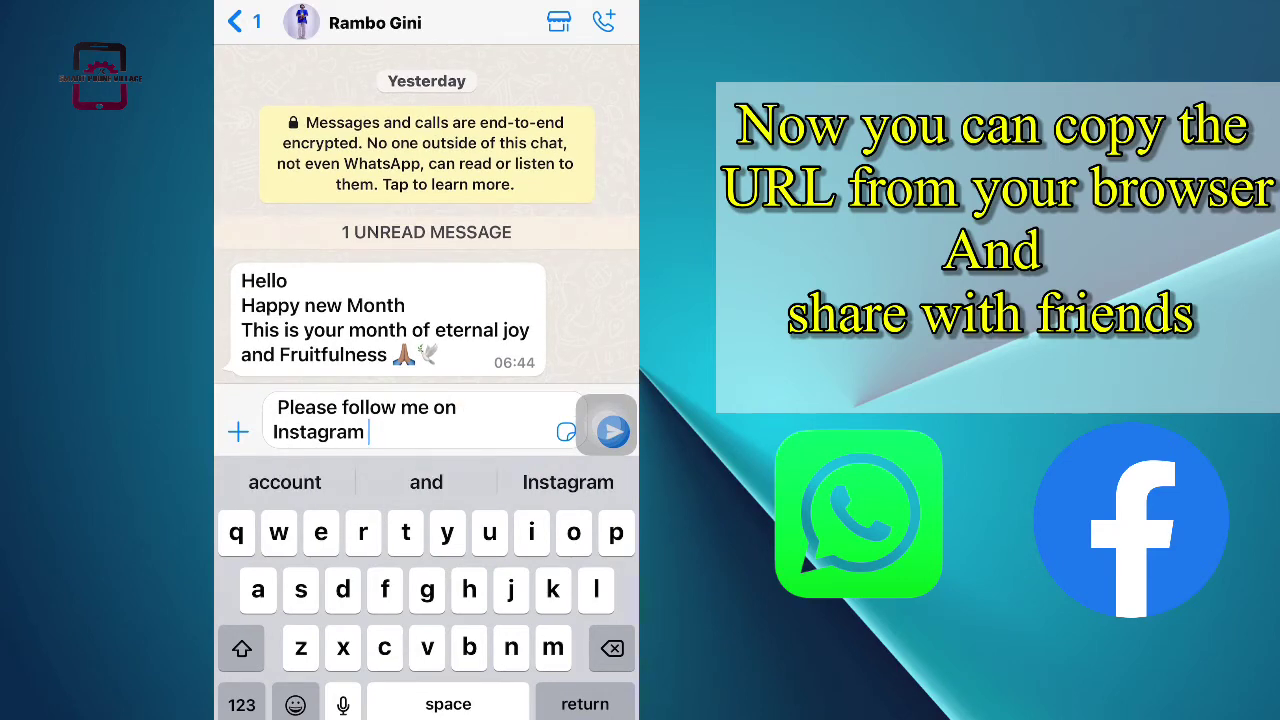
{"action": "left_click", "coordinate": [370, 432]}
{"action": "left_click", "coordinate": [462, 380]}
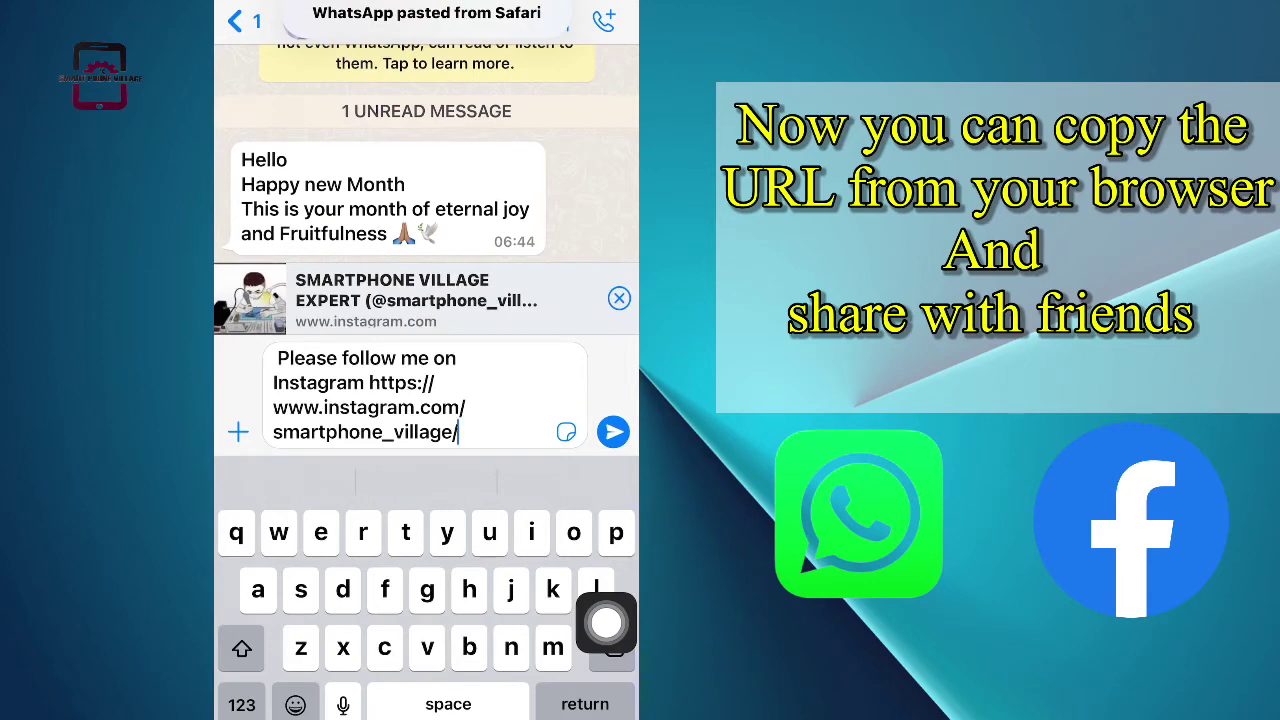
{"action": "left_click", "coordinate": [613, 432]}
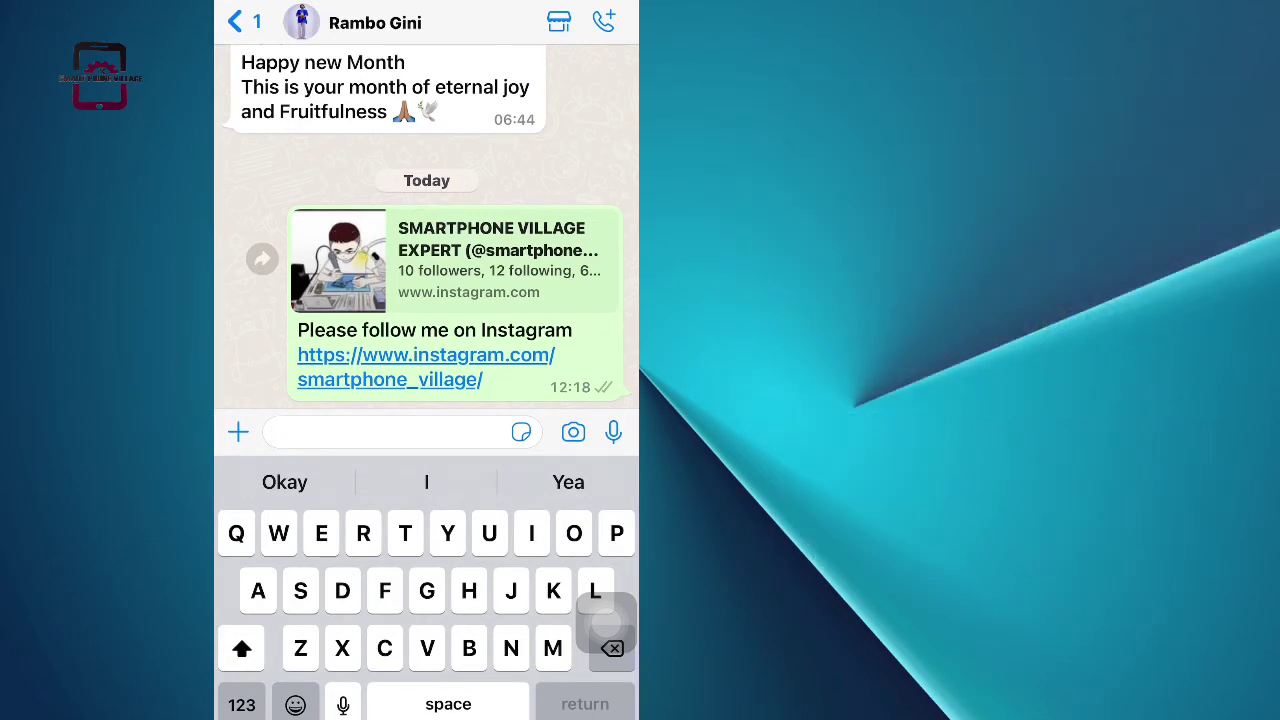
{"action": "left_click_drag", "start_coordinate": [426, 712], "coordinate": [426, 450]}
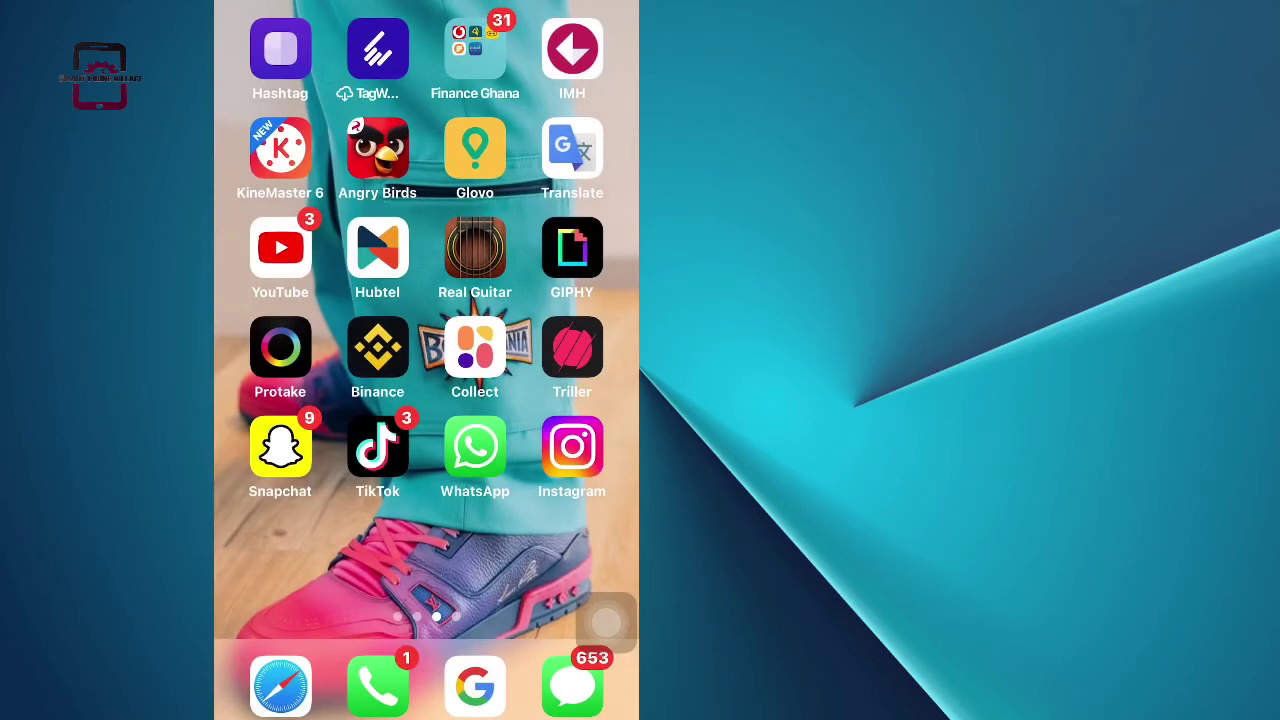
Copy the whole username smartphone_village in Instagram, then leave Edit Profile without saving.
{"action": "left_click", "coordinate": [571, 446]}
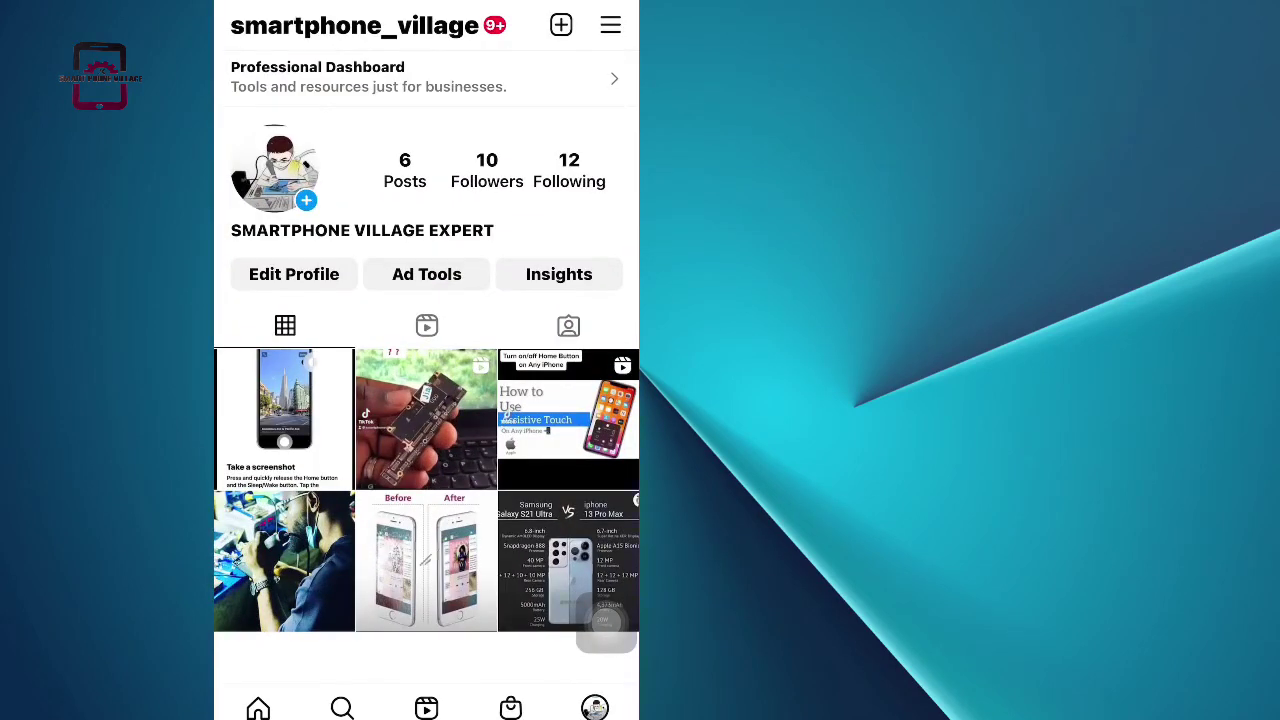
{"action": "left_click_drag", "start_coordinate": [426, 400], "coordinate": [426, 560]}
{"action": "left_click", "coordinate": [293, 274]}
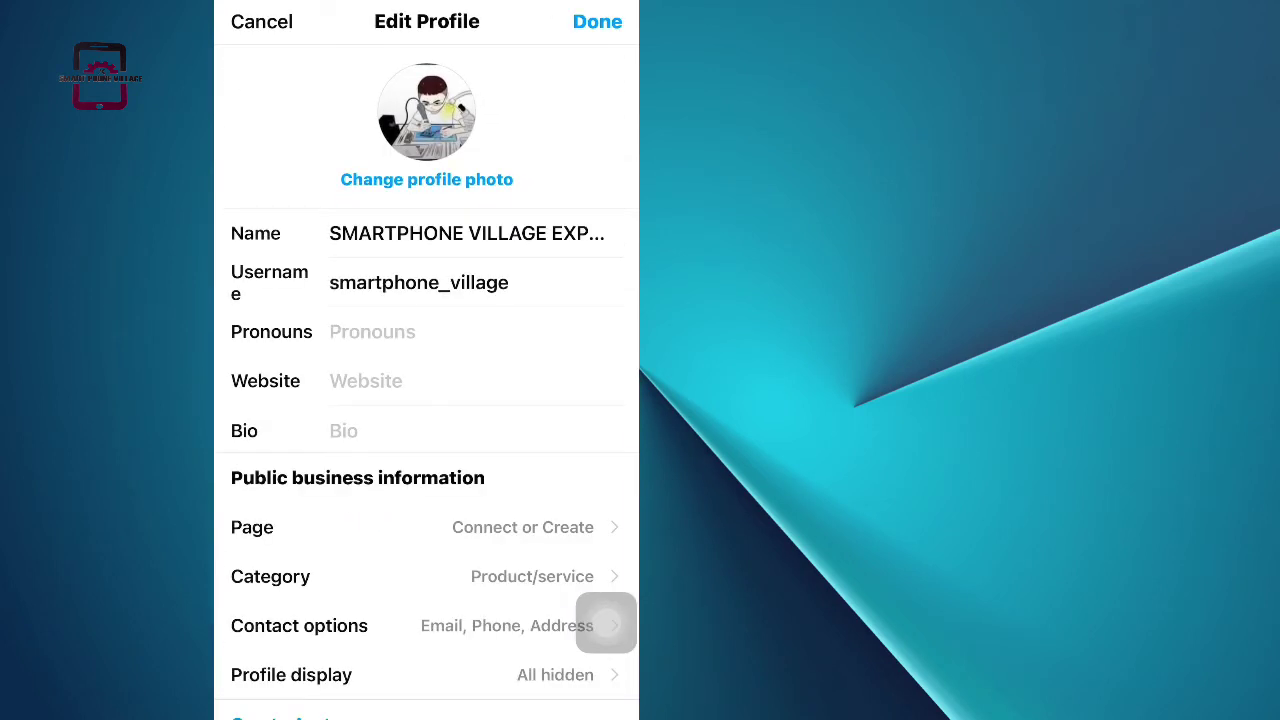
{"action": "left_click", "coordinate": [418, 282]}
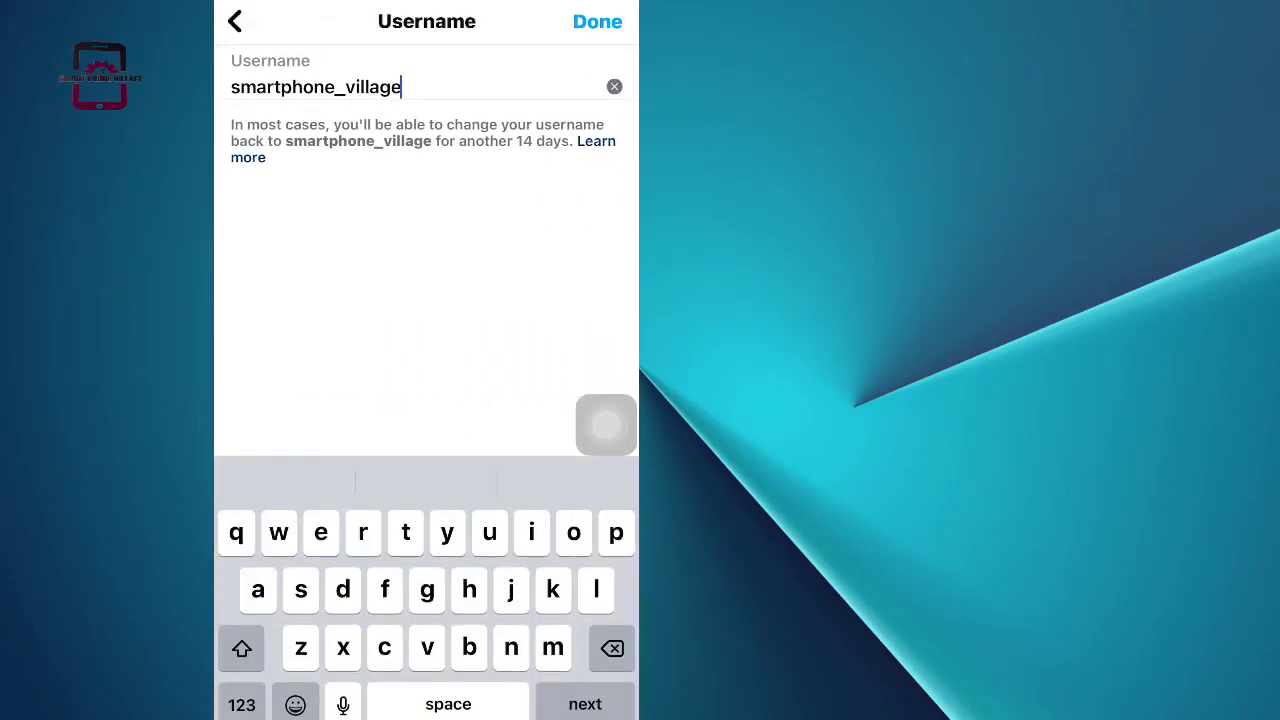
{"action": "double_click", "coordinate": [372, 87]}
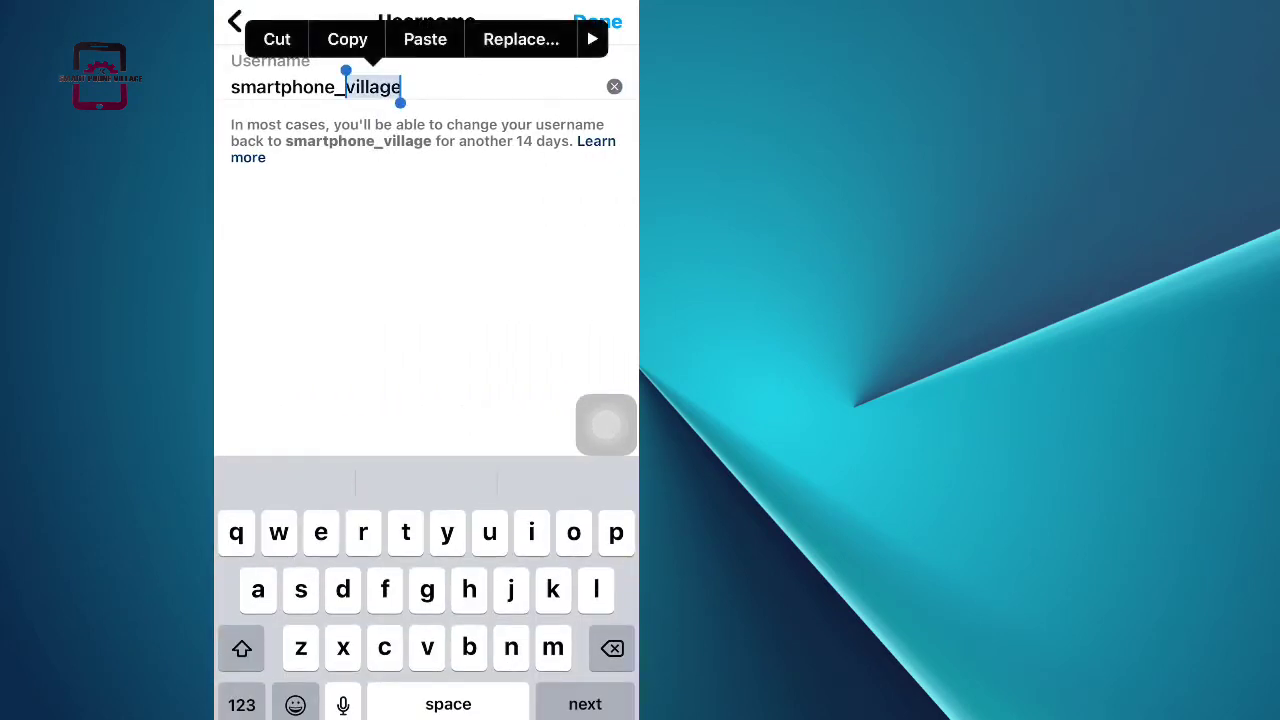
{"action": "left_click_drag", "start_coordinate": [345, 87], "coordinate": [231, 87]}
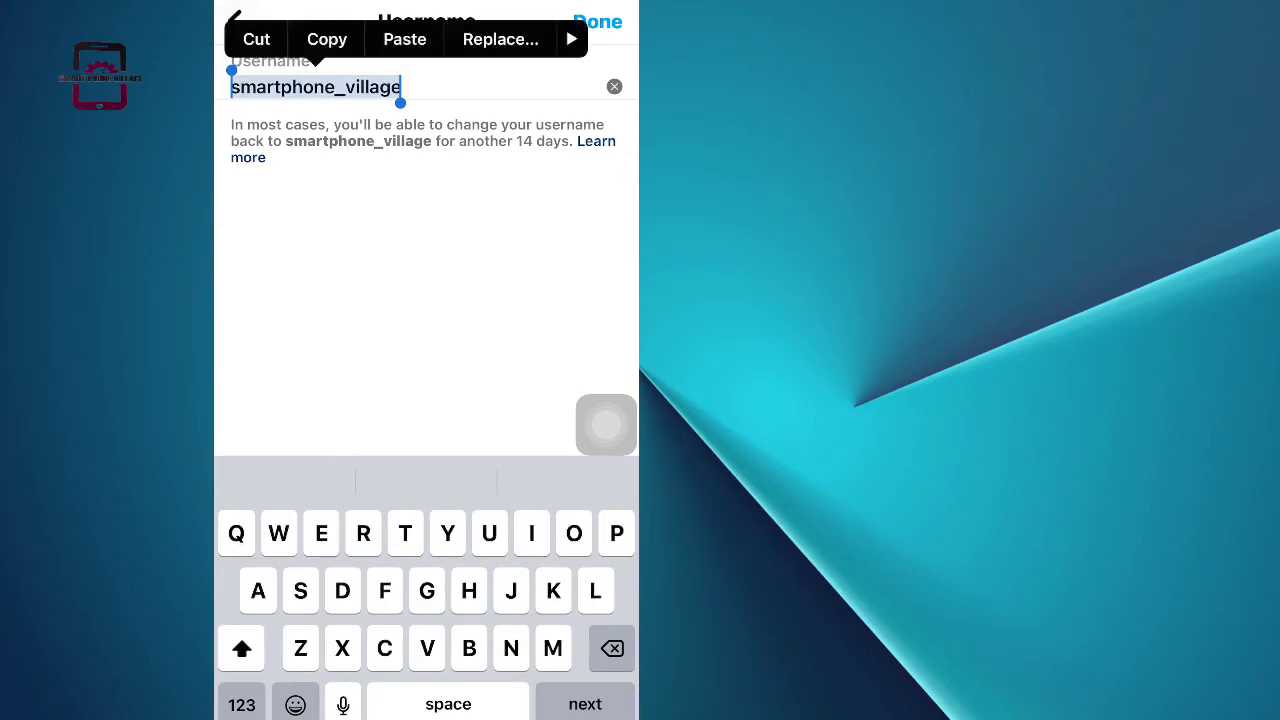
{"action": "left_click", "coordinate": [327, 39]}
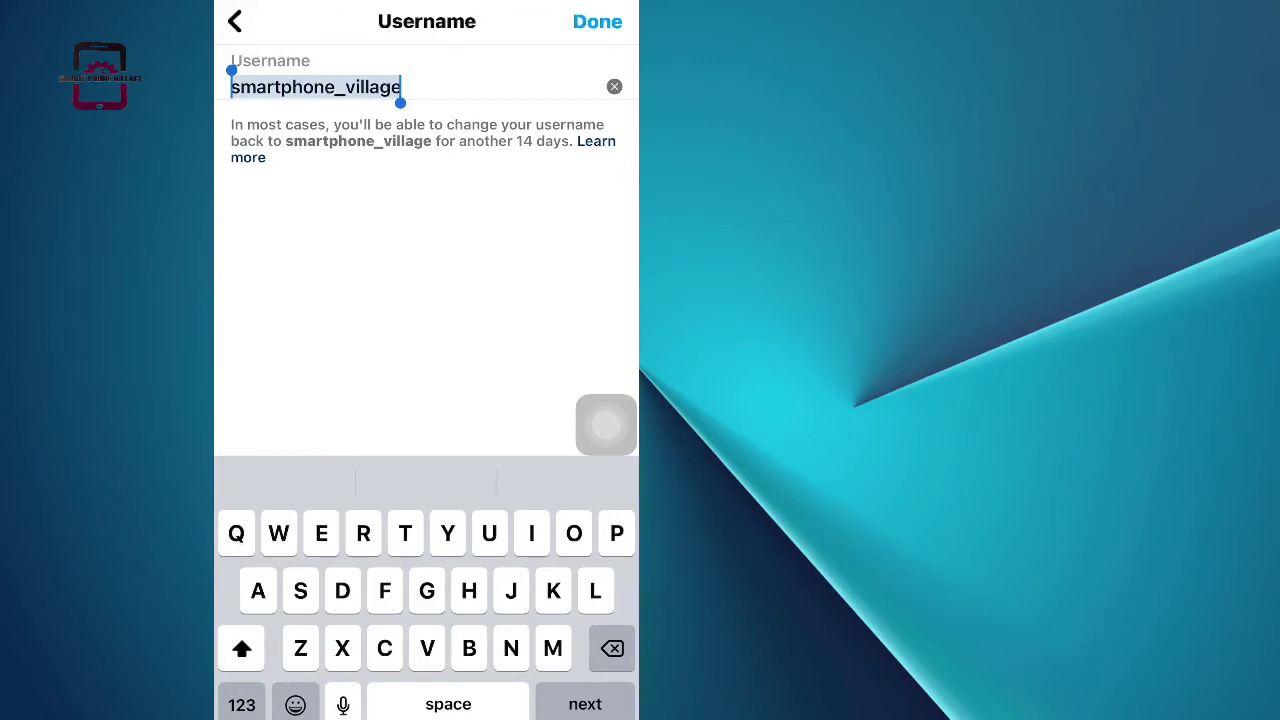
{"action": "left_click", "coordinate": [597, 21]}
{"action": "left_click", "coordinate": [261, 21]}
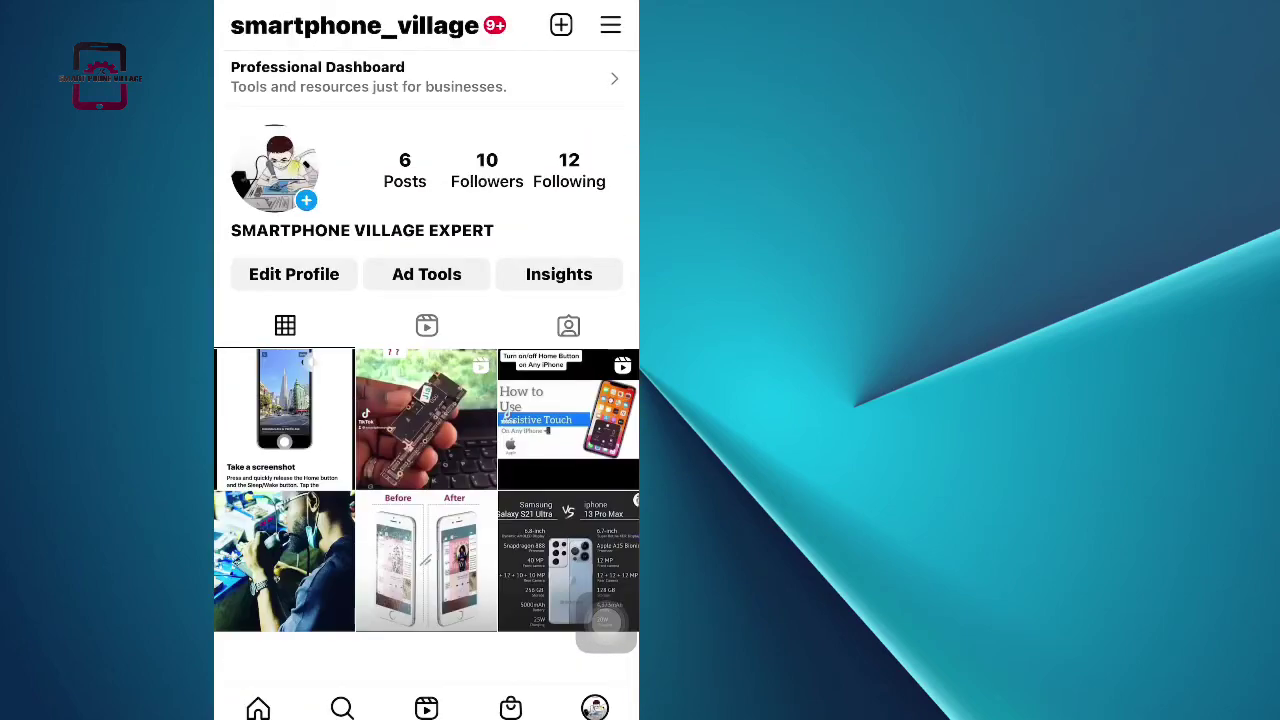
Return to the WhatsApp chat and start a new message.
{"action": "left_click_drag", "start_coordinate": [426, 715], "coordinate": [426, 400]}
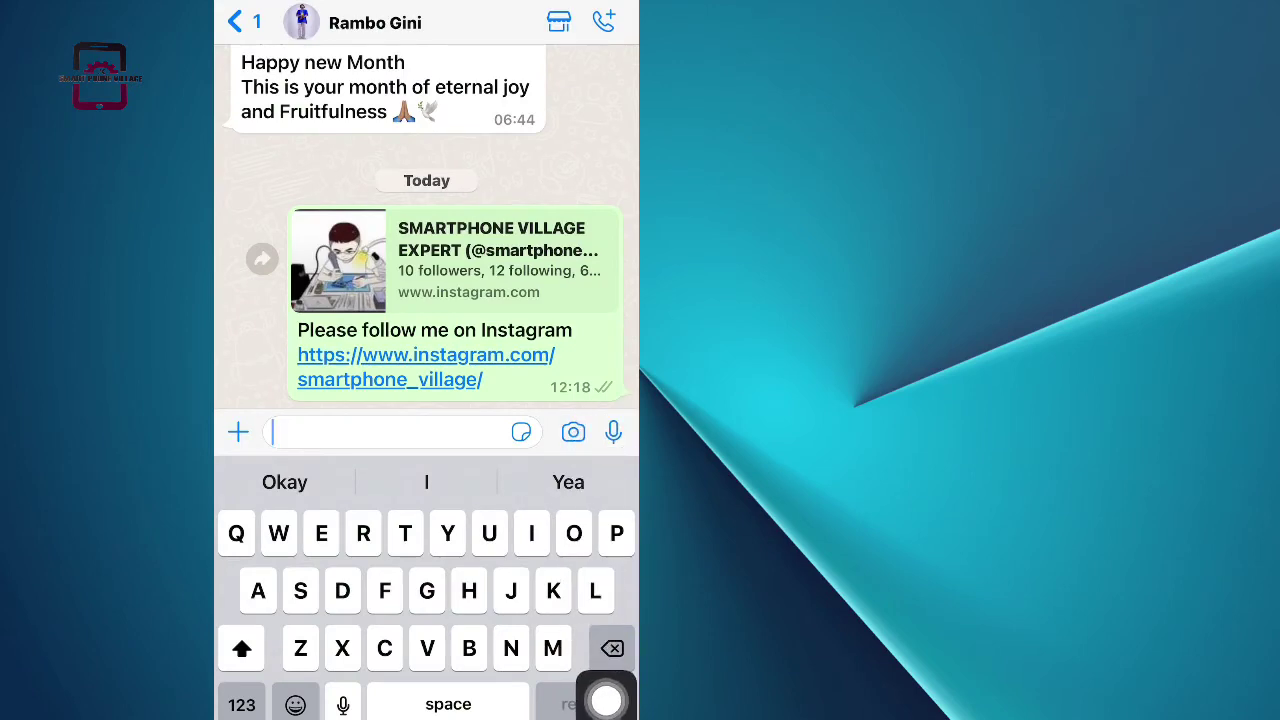
{"action": "left_click", "coordinate": [236, 22]}
{"action": "left_click", "coordinate": [420, 190]}
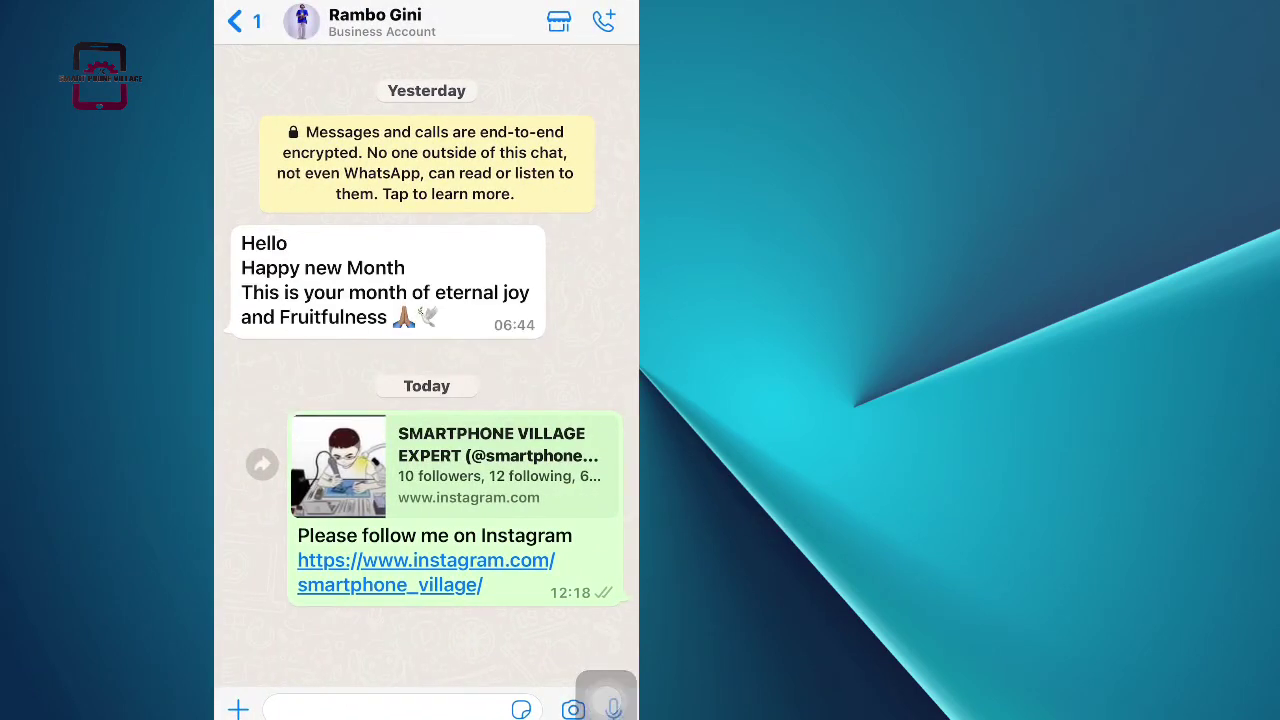
{"action": "left_click", "coordinate": [400, 709]}
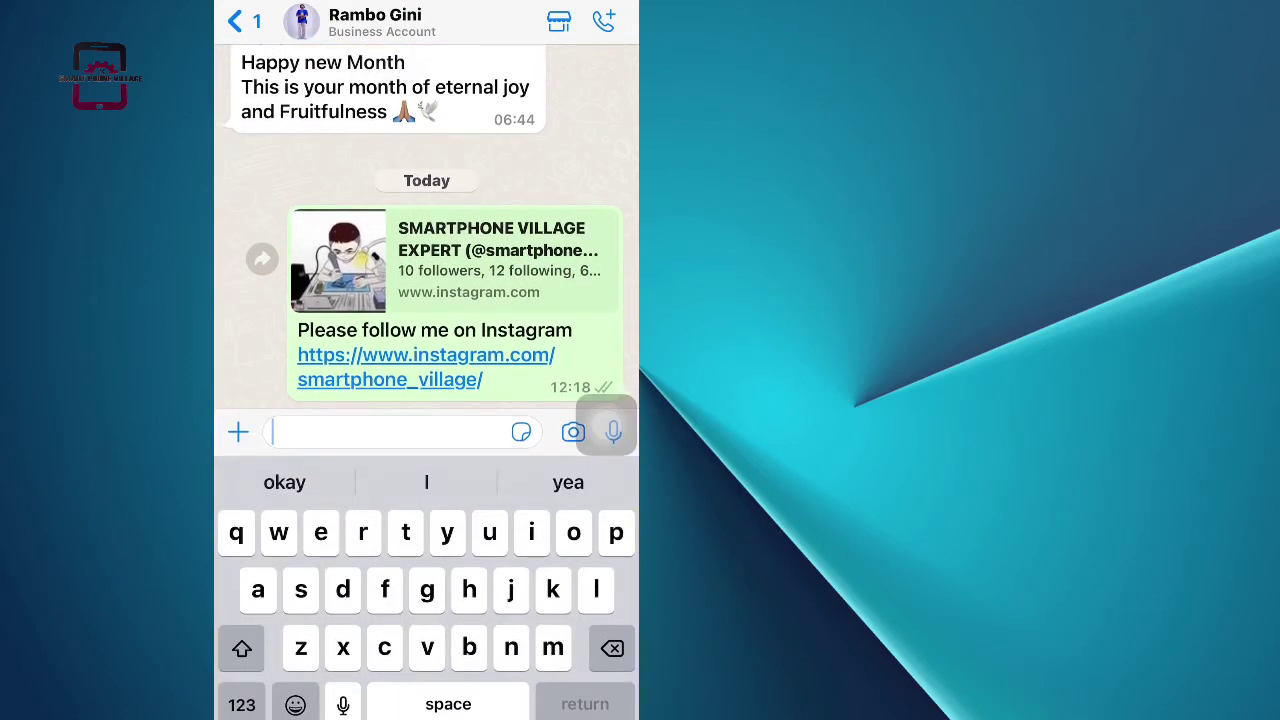
{"action": "type", "text": "w"}
{"action": "type", "text": "ww"}
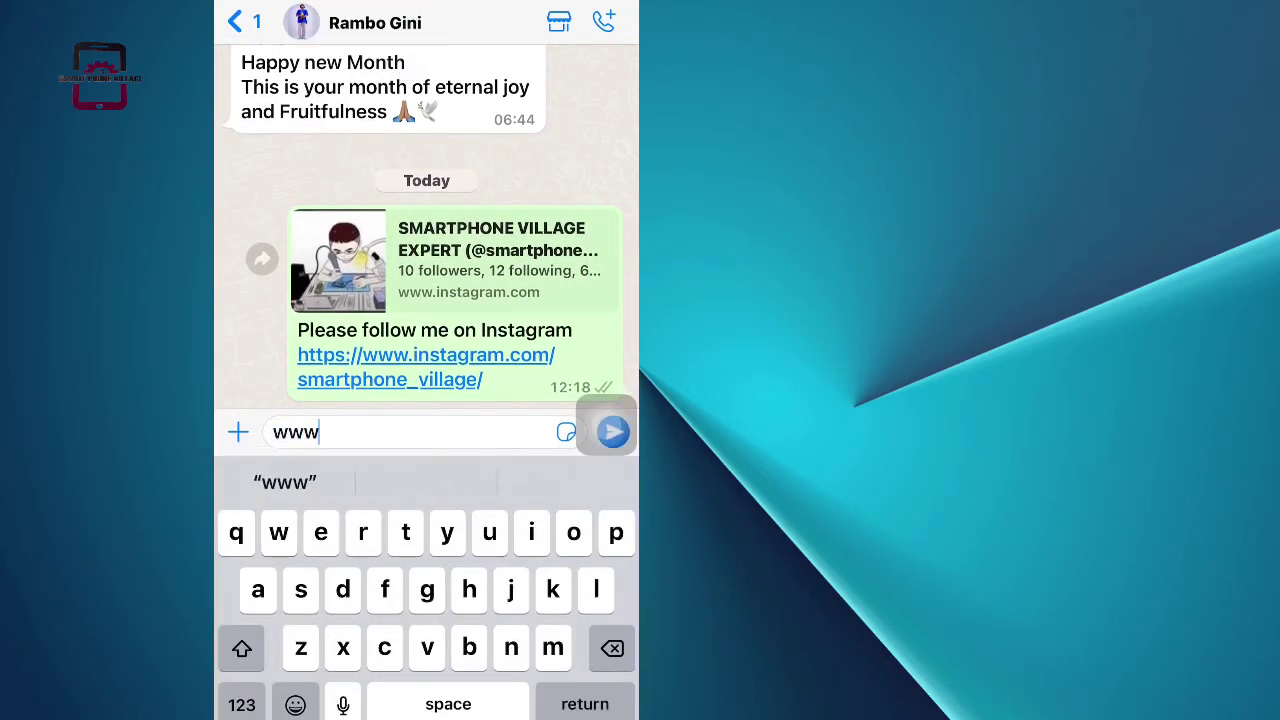
{"action": "left_click", "coordinate": [241, 704]}
{"action": "type", "text": "."}
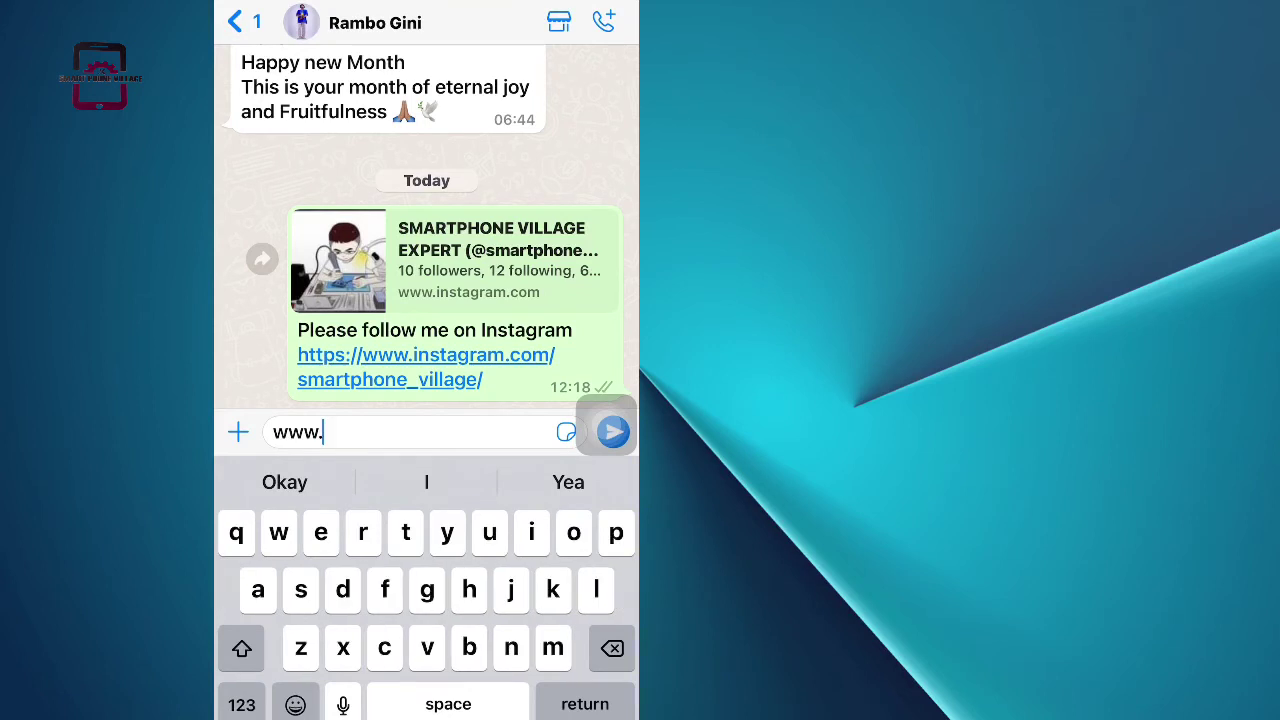
{"action": "type", "text": "ins"}
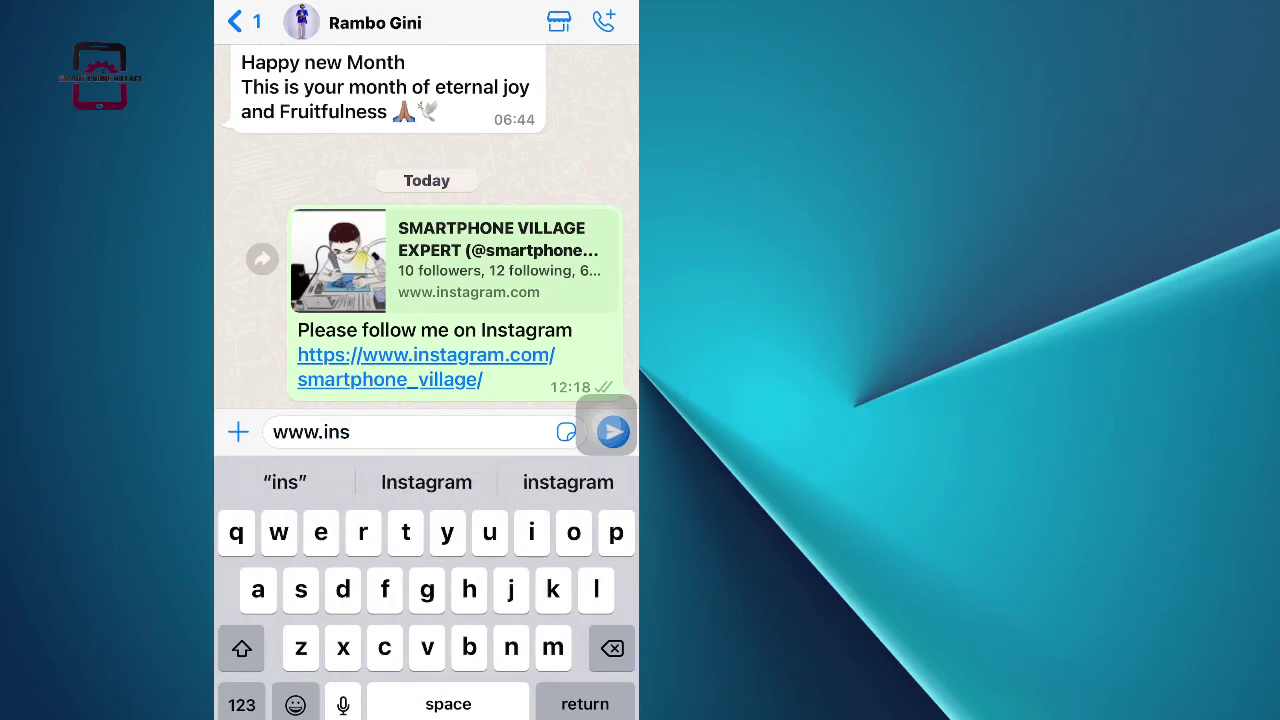
{"action": "left_click", "coordinate": [426, 482]}
{"action": "key", "text": "BackSpace"}
{"action": "left_click", "coordinate": [241, 704]}
{"action": "type", "text": "."}
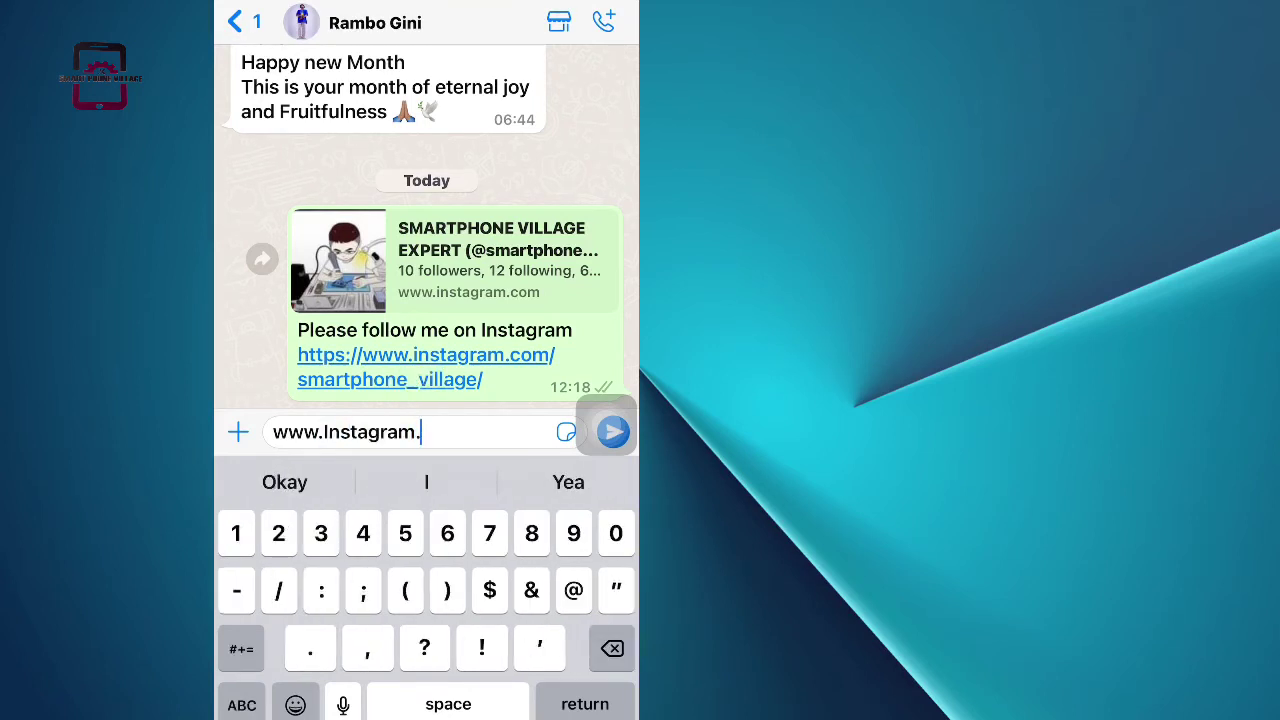
{"action": "type", "text": "com"}
{"action": "left_click", "coordinate": [241, 704]}
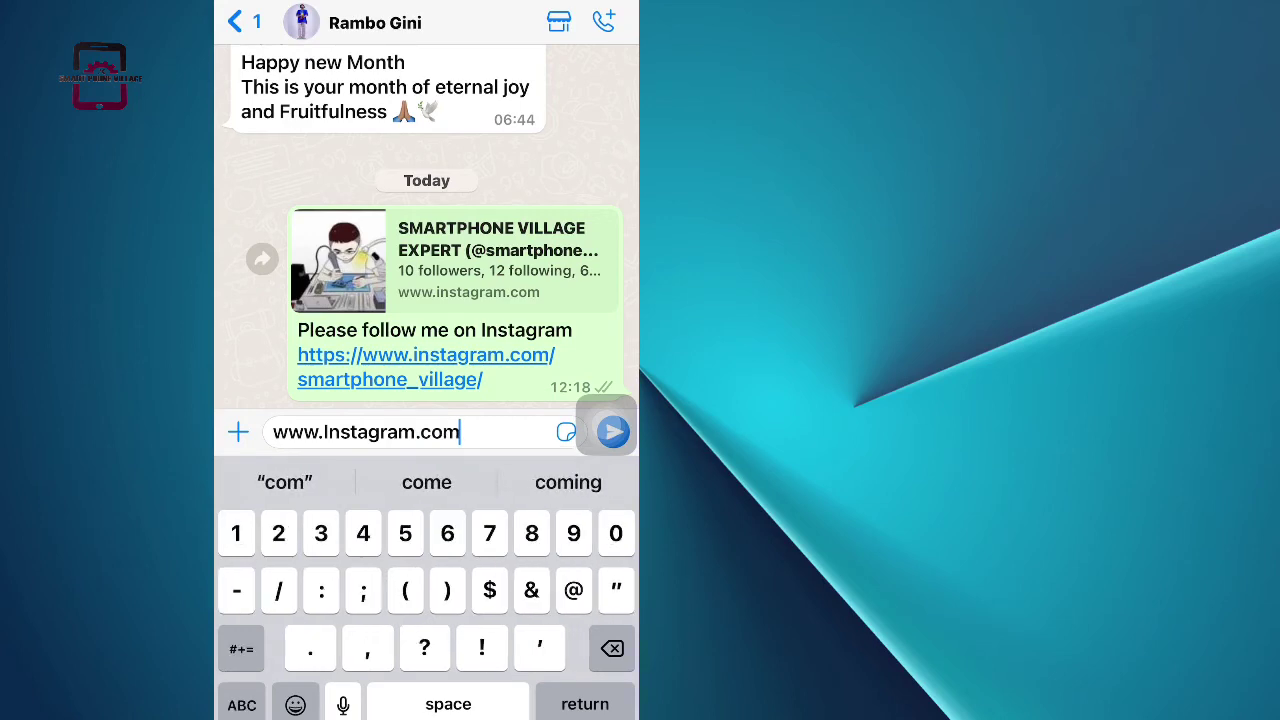
{"action": "type", "text": "/"}
Paste smartphone_village after the domain, send the link, and open it from the chat.
{"action": "left_click", "coordinate": [466, 432]}
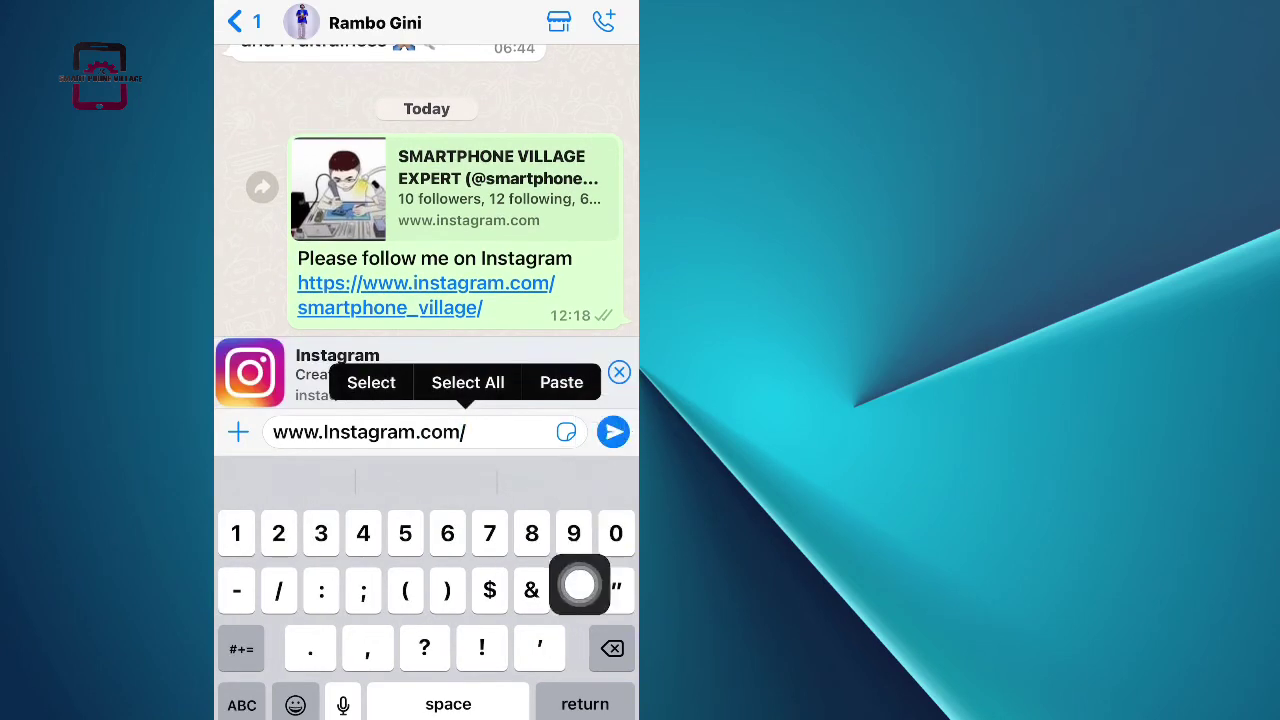
{"action": "left_click", "coordinate": [561, 382]}
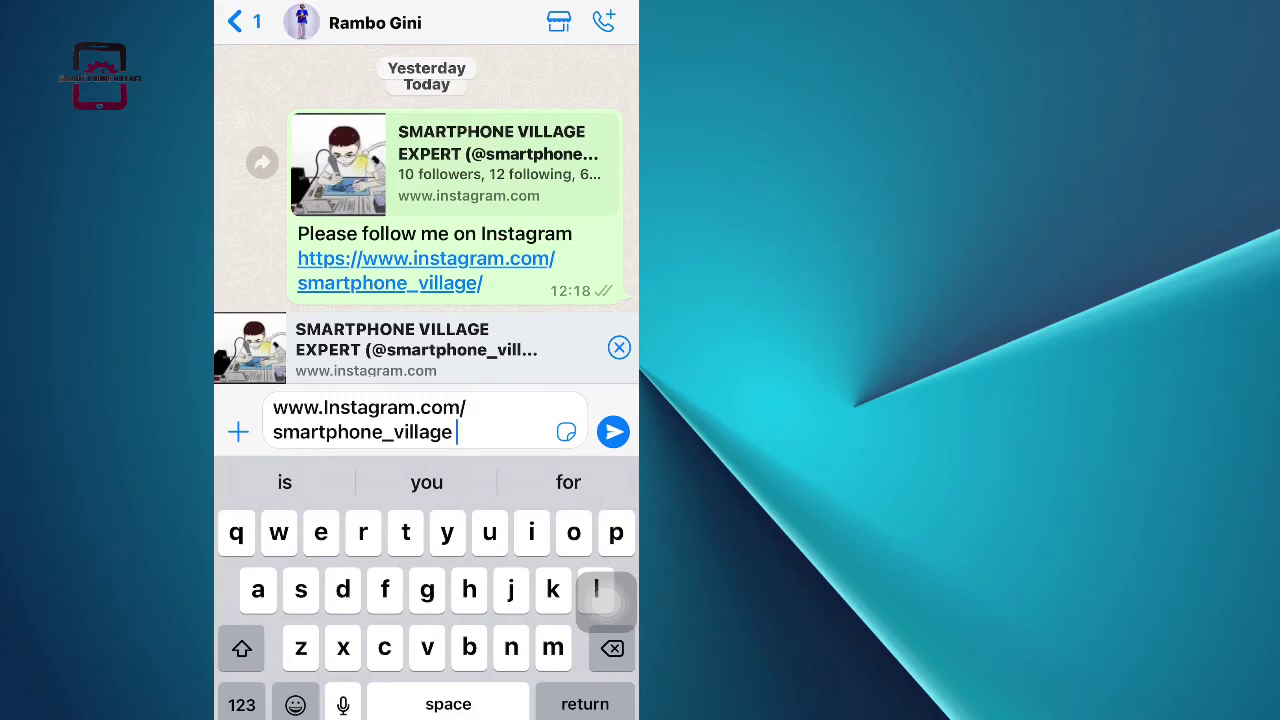
{"action": "left_click", "coordinate": [613, 431]}
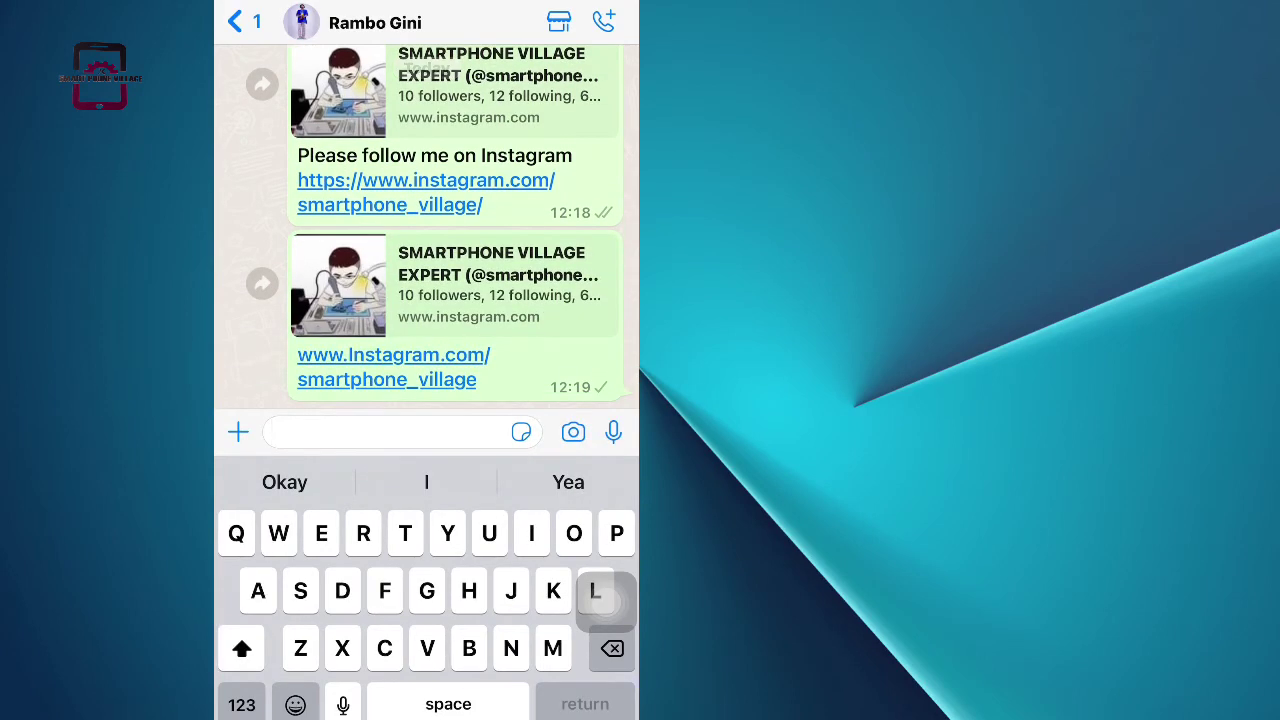
{"action": "scroll", "coordinate": [427, 380], "scroll_direction": "up", "scroll_amount": 3}
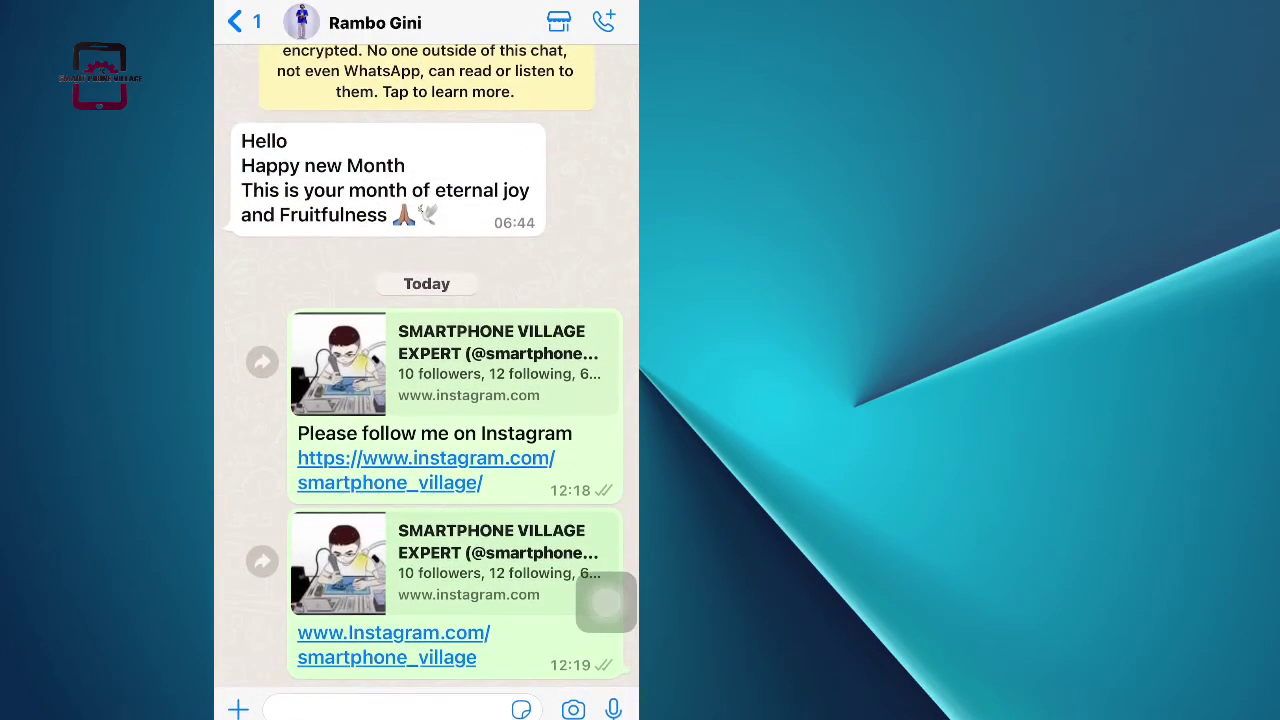
{"action": "mouse_move", "coordinate": [606, 603]}
{"action": "left_mouse_down"}
{"action": "mouse_move", "coordinate": [574, 123]}
{"action": "mouse_move", "coordinate": [606, 72]}
{"action": "left_mouse_up"}
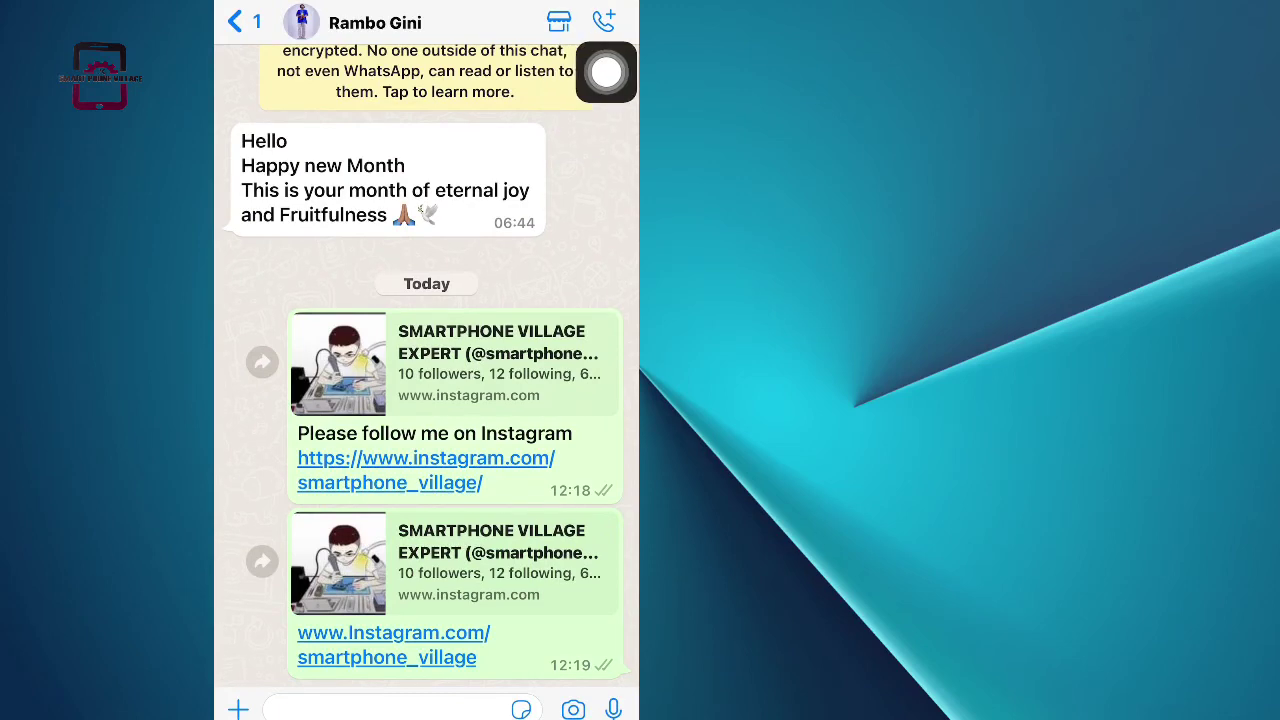
{"action": "left_click", "coordinate": [426, 458]}
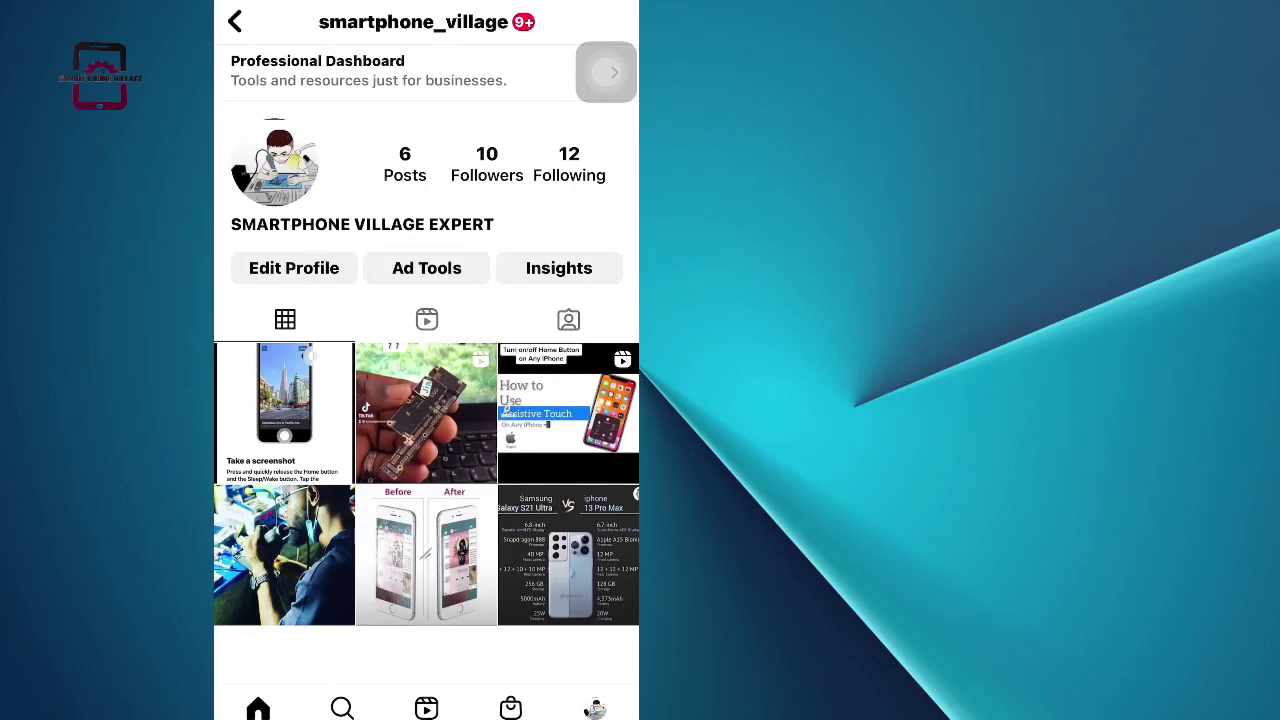
Return to Instagram's home feed, scroll to a followed fan page's post, and open its profile.
{"action": "left_click", "coordinate": [234, 21]}
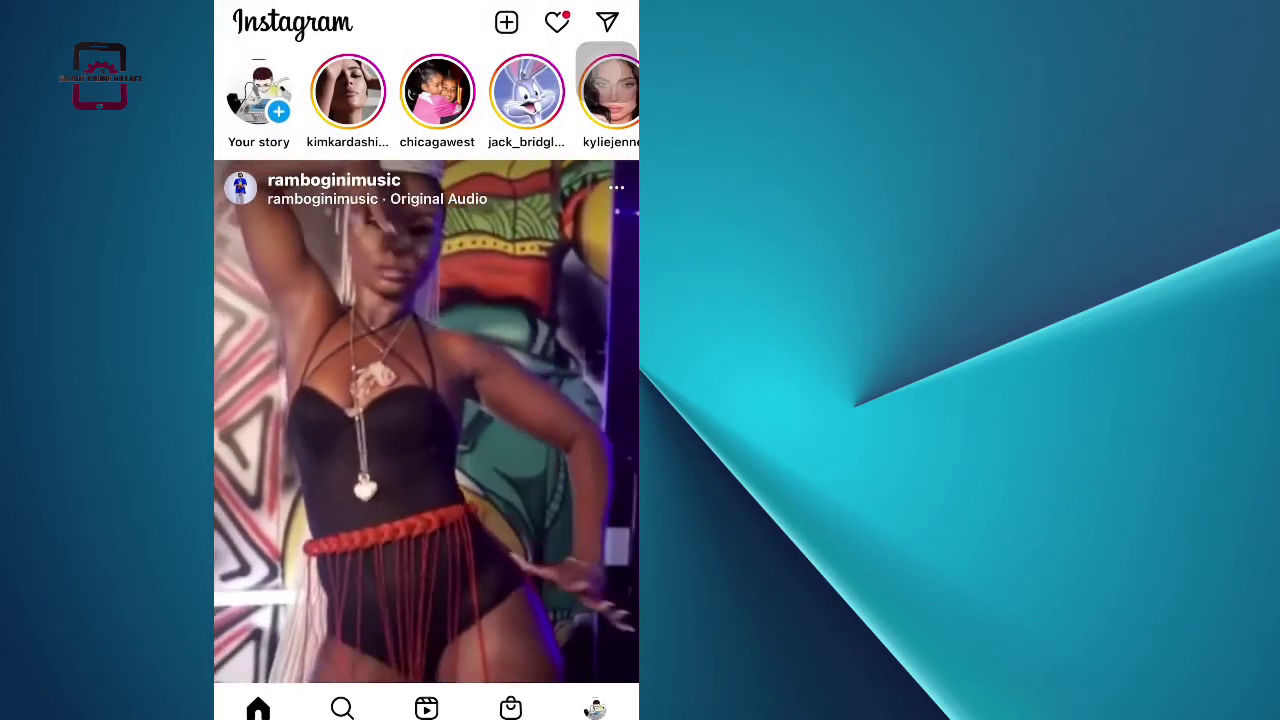
{"action": "scroll", "coordinate": [426, 400], "scroll_direction": "down", "scroll_amount": 5}
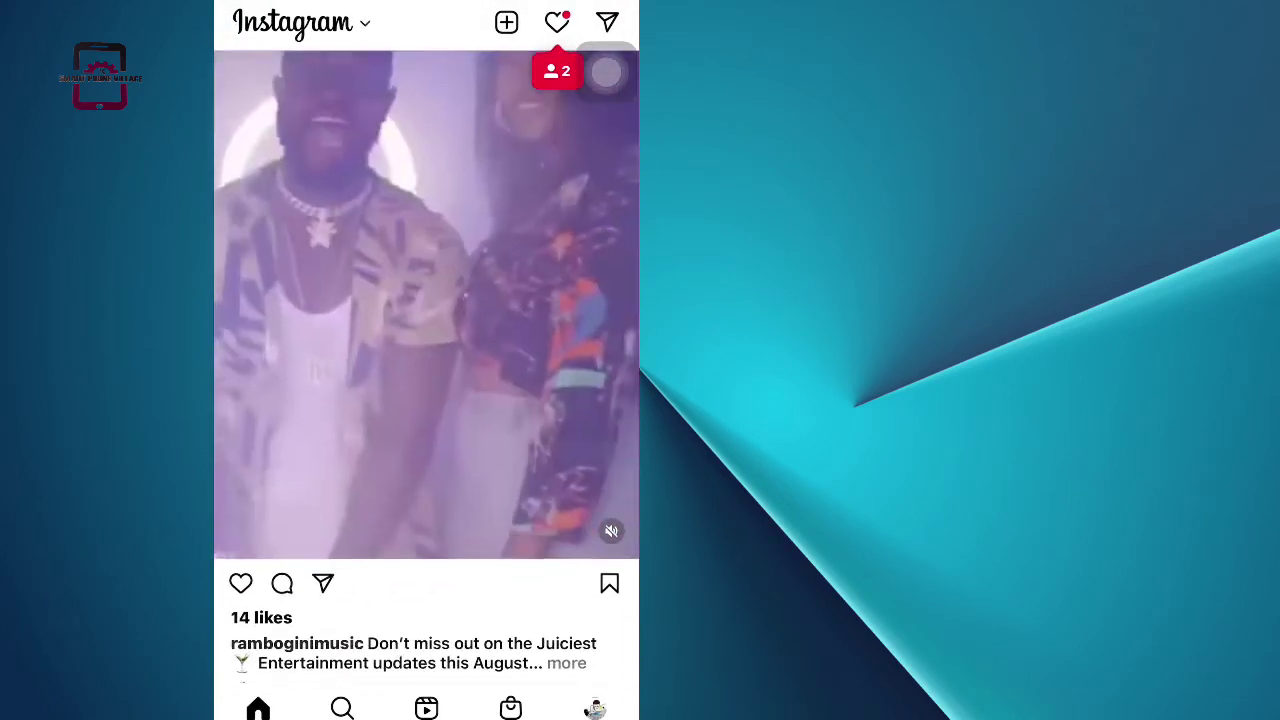
{"action": "scroll", "coordinate": [426, 400], "scroll_direction": "down", "scroll_amount": 5}
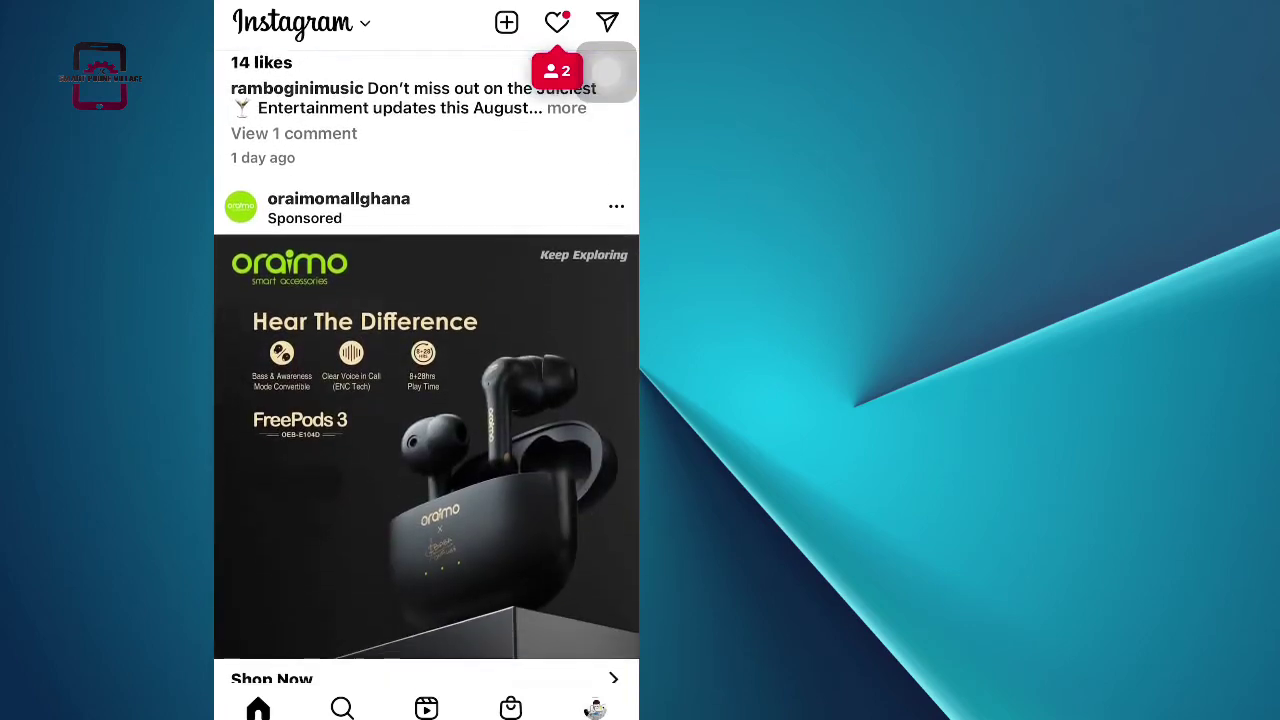
{"action": "scroll", "coordinate": [426, 400], "scroll_direction": "down", "scroll_amount": 5}
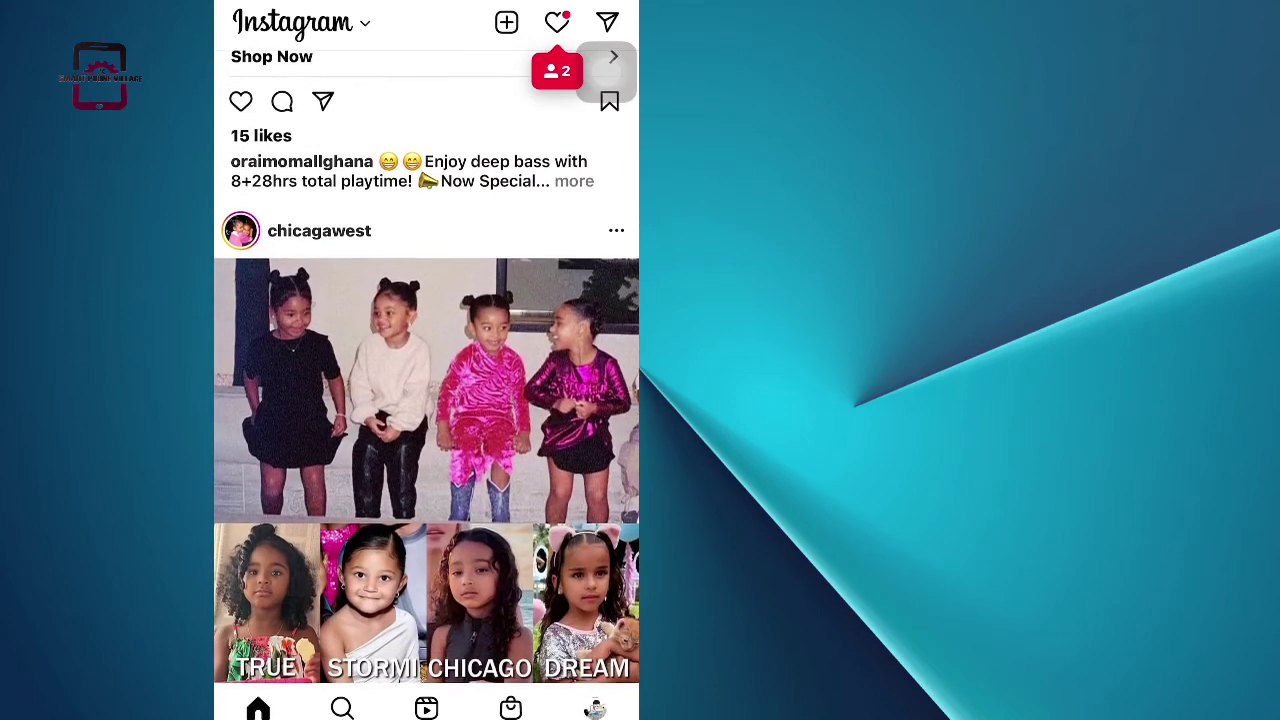
{"action": "scroll", "coordinate": [426, 400], "scroll_direction": "down", "scroll_amount": 1}
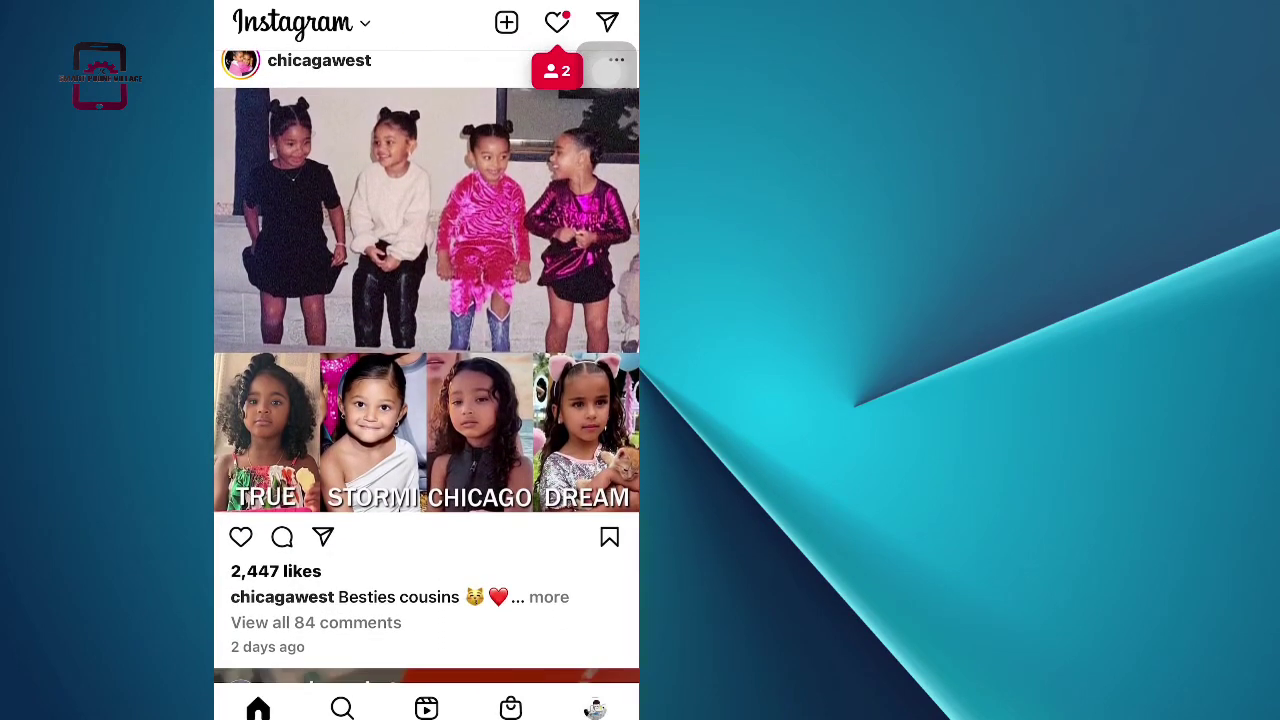
{"action": "scroll", "coordinate": [426, 400], "scroll_direction": "down", "scroll_amount": 5}
{"action": "scroll", "coordinate": [426, 400], "scroll_direction": "down", "scroll_amount": 3}
{"action": "scroll", "coordinate": [426, 400], "scroll_direction": "up", "scroll_amount": 1}
{"action": "scroll", "coordinate": [426, 400], "scroll_direction": "up", "scroll_amount": 2}
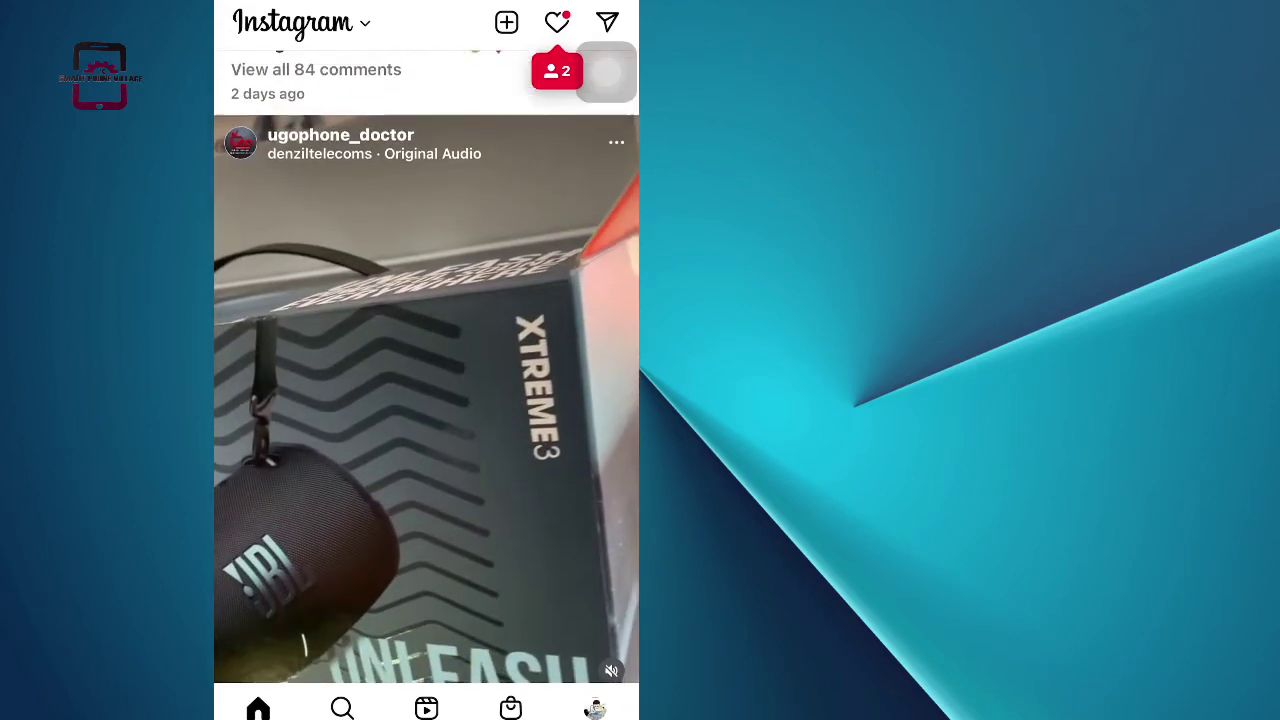
{"action": "scroll", "coordinate": [426, 400], "scroll_direction": "down", "scroll_amount": 2}
{"action": "scroll", "coordinate": [426, 400], "scroll_direction": "down", "scroll_amount": 8}
{"action": "scroll", "coordinate": [426, 400], "scroll_direction": "down", "scroll_amount": 2}
{"action": "scroll", "coordinate": [426, 400], "scroll_direction": "down", "scroll_amount": 3}
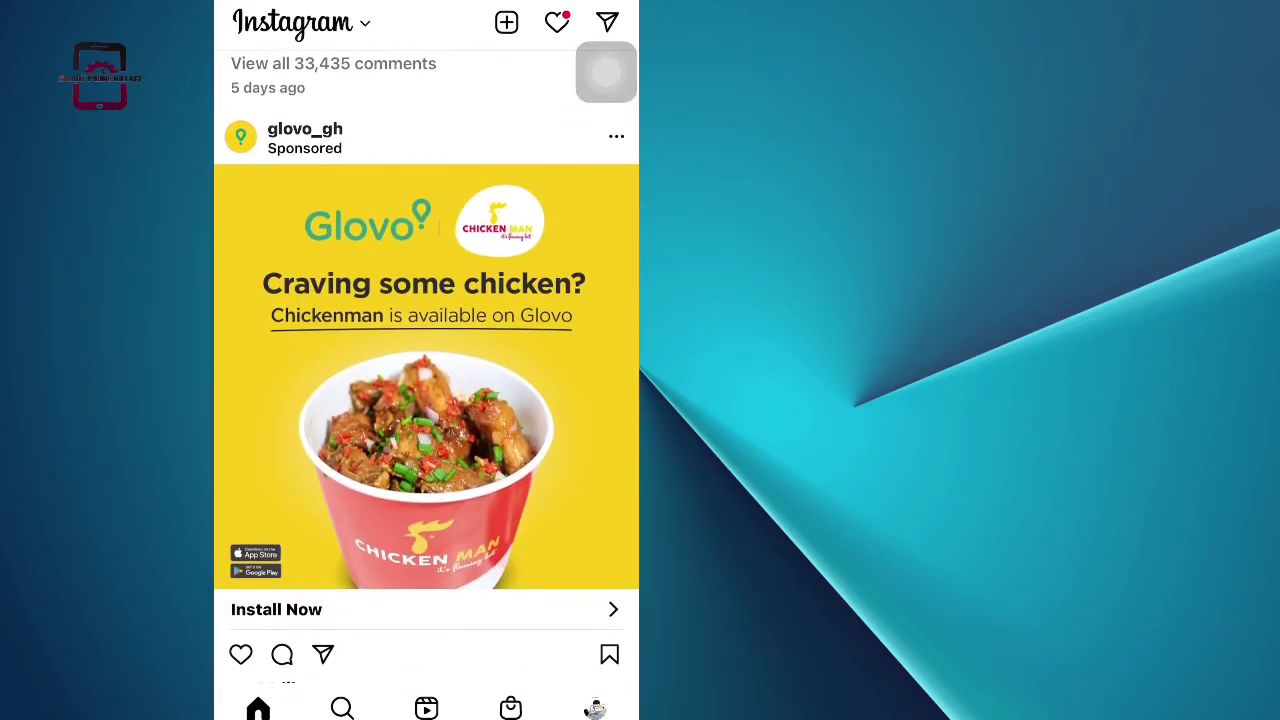
{"action": "scroll", "coordinate": [426, 400], "scroll_direction": "down", "scroll_amount": 5}
{"action": "scroll", "coordinate": [426, 400], "scroll_direction": "down", "scroll_amount": 2}
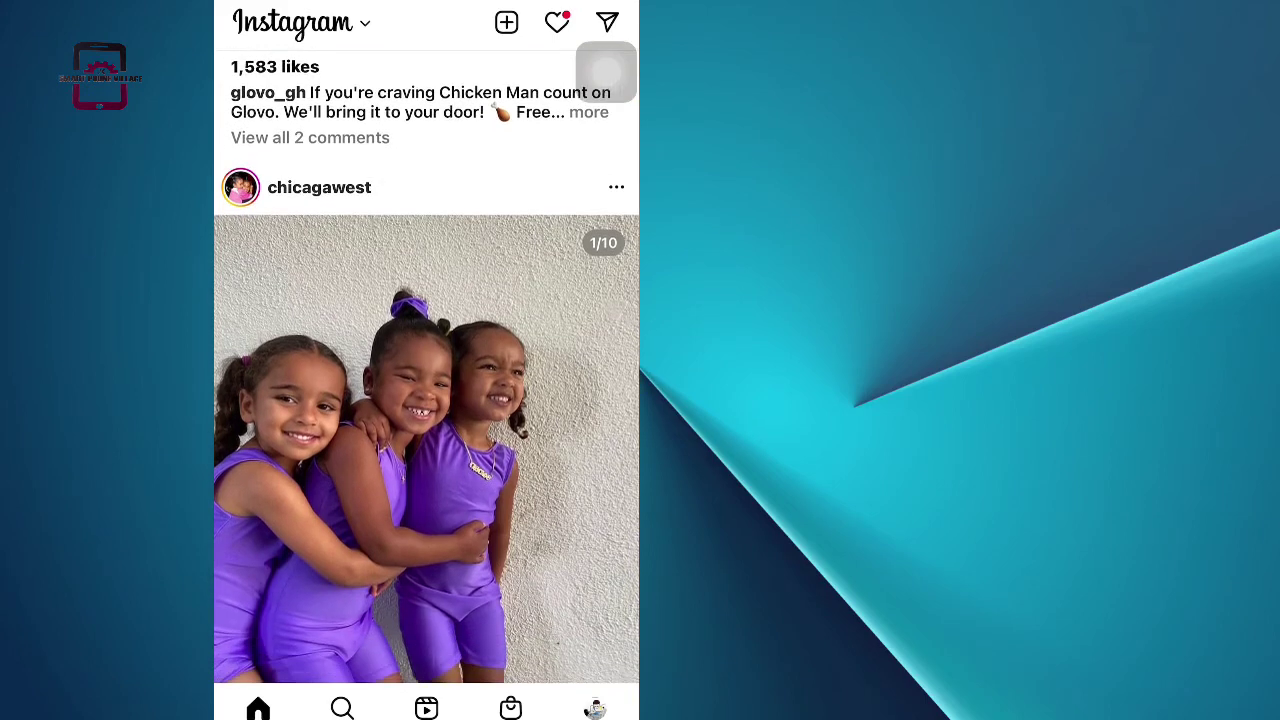
{"action": "scroll", "coordinate": [426, 400], "scroll_direction": "down", "scroll_amount": 1}
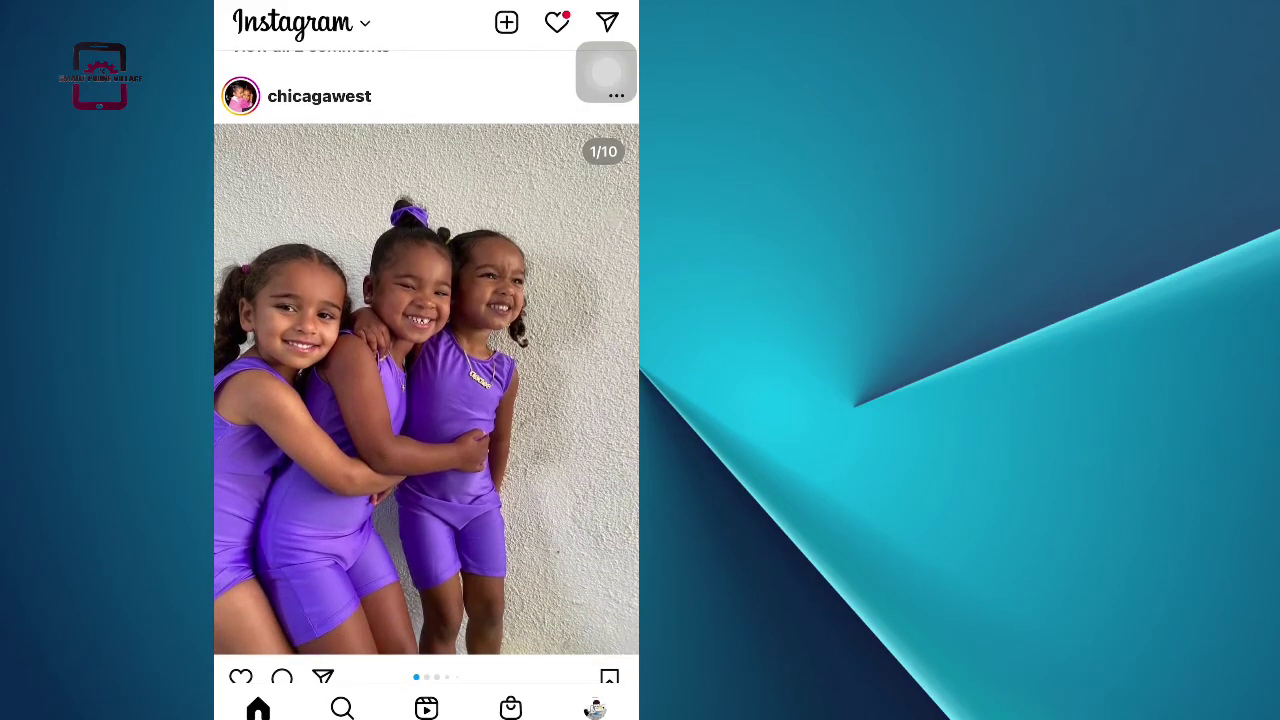
{"action": "left_click", "coordinate": [319, 96]}
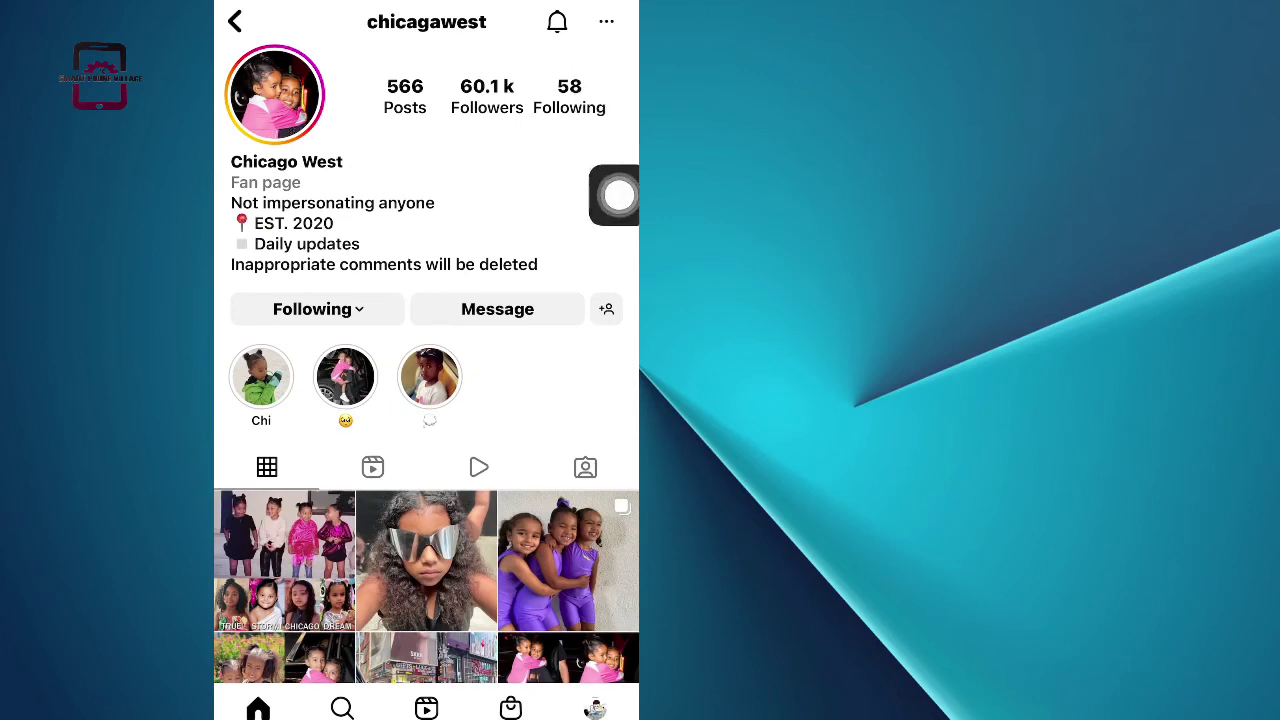
Copy the fan account's profile URL from its ••• menu, then dismiss the share list.
{"action": "left_click_drag", "start_coordinate": [606, 72], "coordinate": [606, 244]}
{"action": "left_click", "coordinate": [606, 21]}
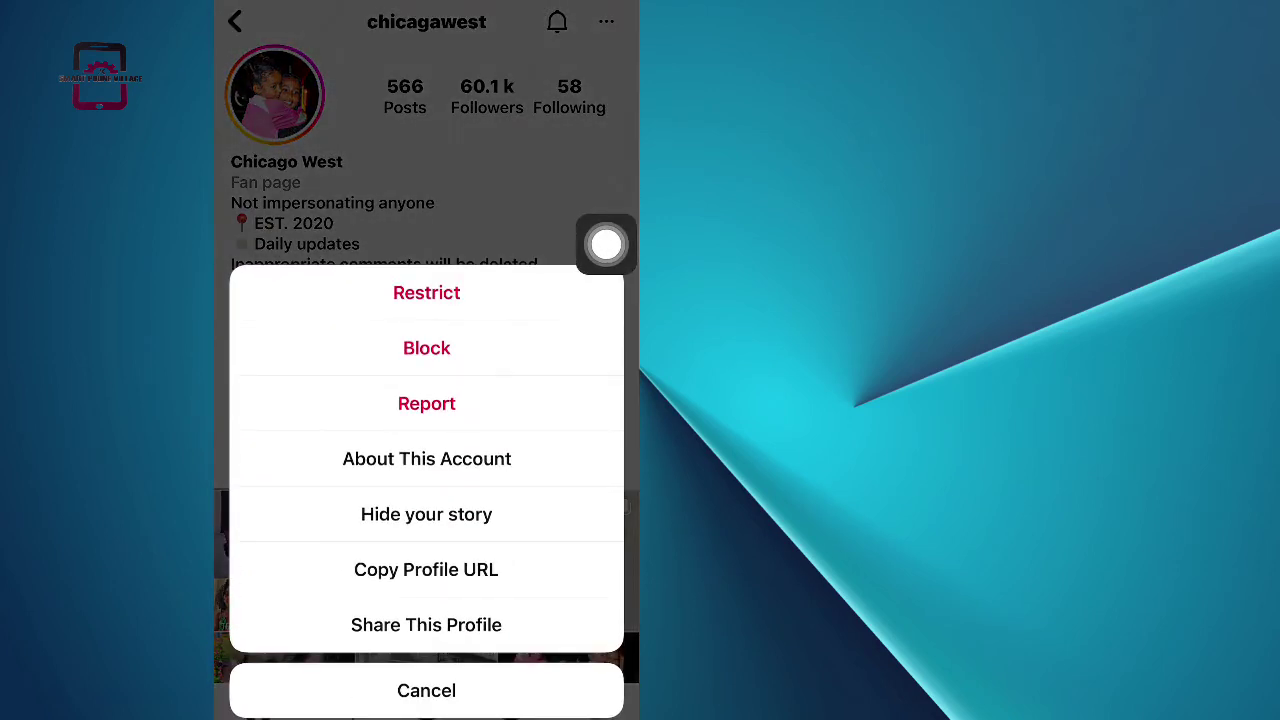
{"action": "left_click", "coordinate": [426, 690]}
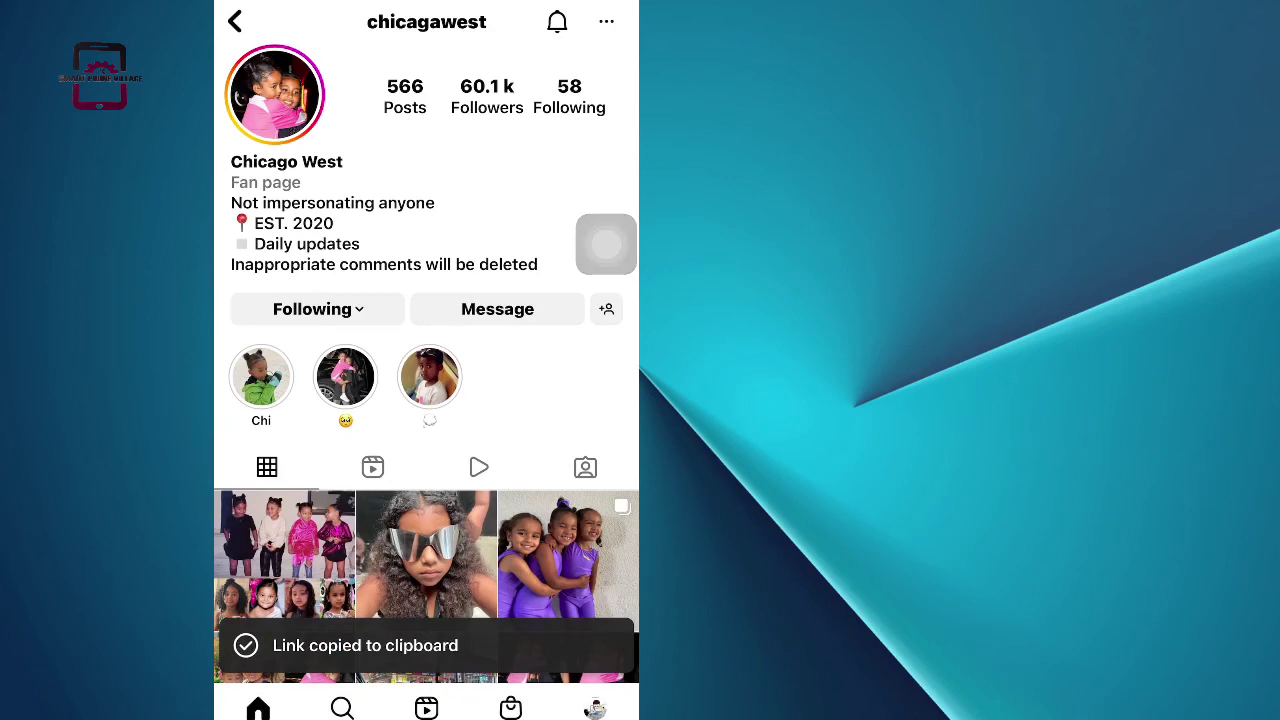
{"action": "left_click", "coordinate": [606, 21]}
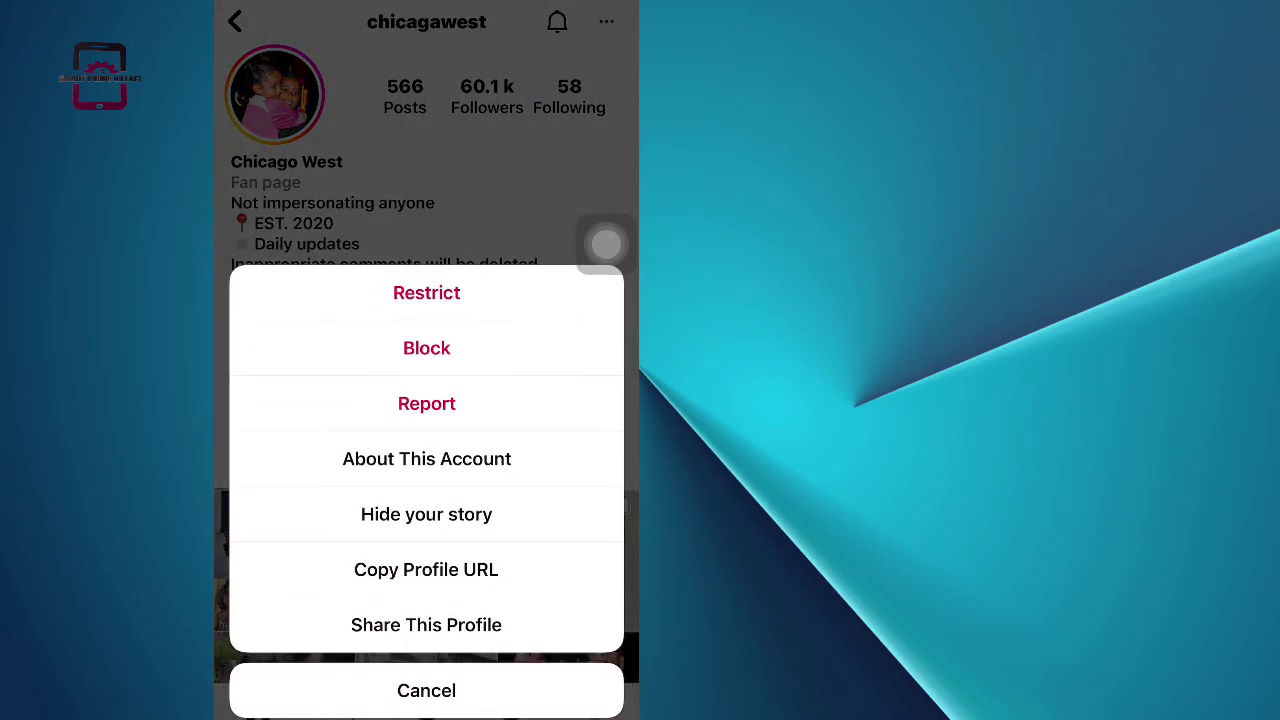
{"action": "left_click", "coordinate": [426, 624]}
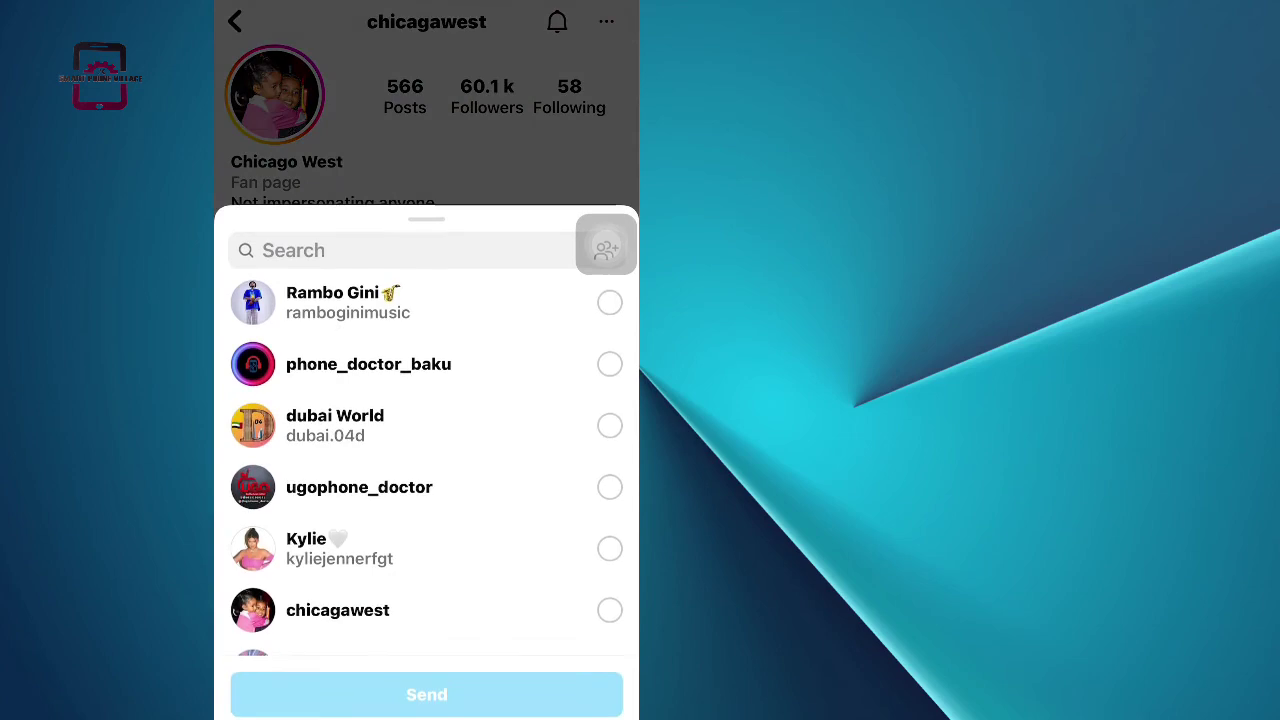
{"action": "left_click", "coordinate": [426, 130]}
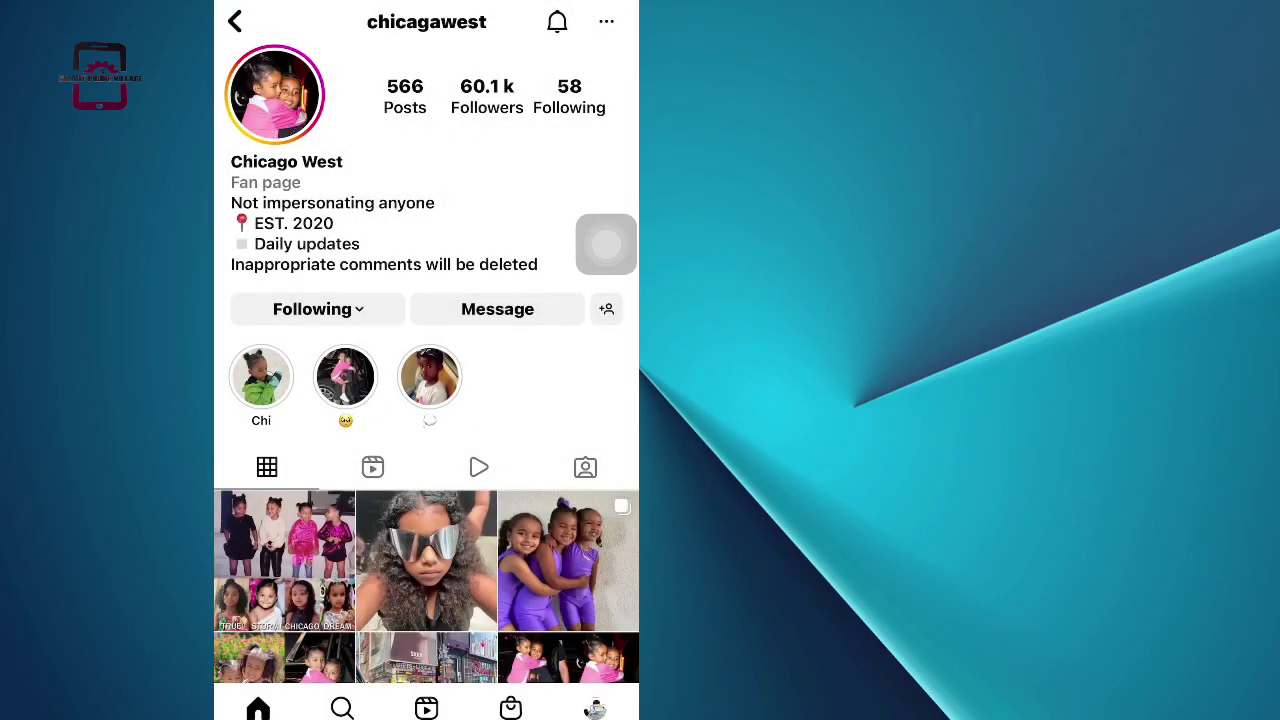
Open Edit Profile on your own smartphone_village profile and confirm with Done.
{"action": "scroll", "coordinate": [426, 400], "scroll_direction": "down", "scroll_amount": 2}
{"action": "scroll", "coordinate": [426, 400], "scroll_direction": "up", "scroll_amount": 2}
{"action": "left_click", "coordinate": [595, 708]}
{"action": "left_click", "coordinate": [293, 274]}
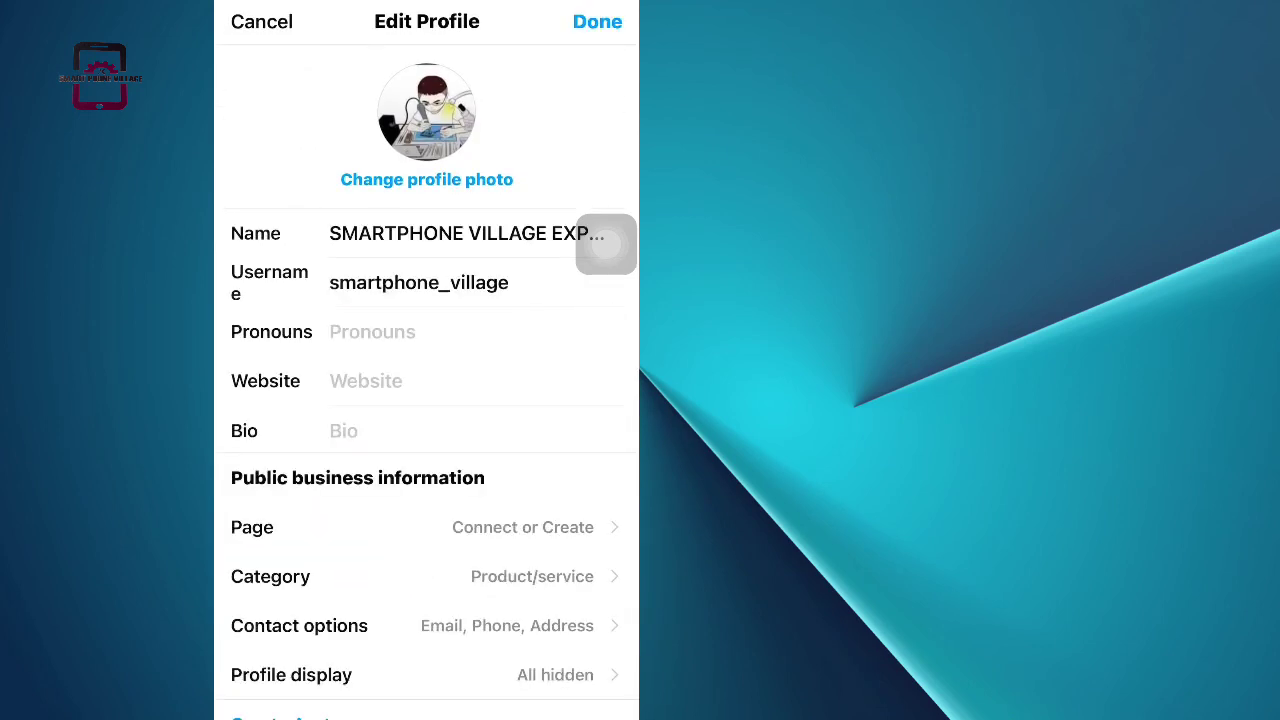
{"action": "left_click", "coordinate": [597, 21]}
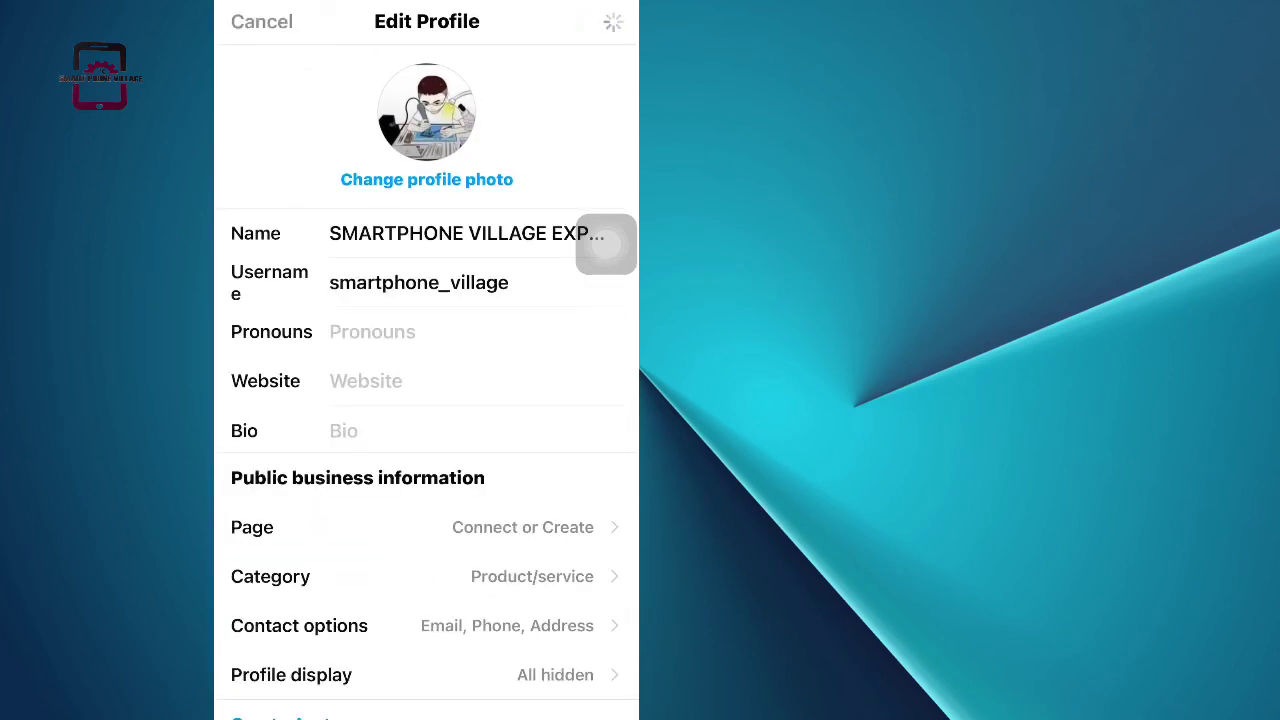